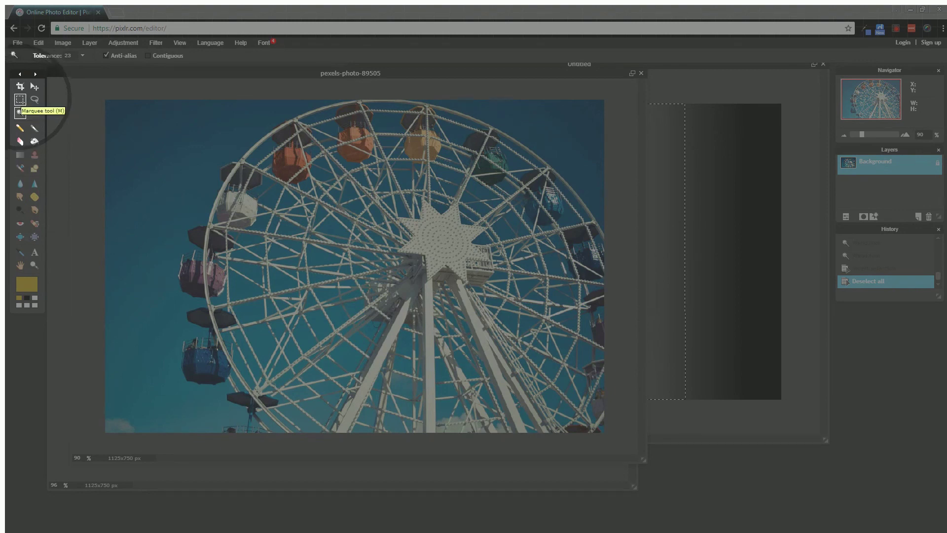
# With the Rectangle Marquee at Feather 0, place a 250×250 square selection in the top-left sky
pyautogui.click(19, 100)
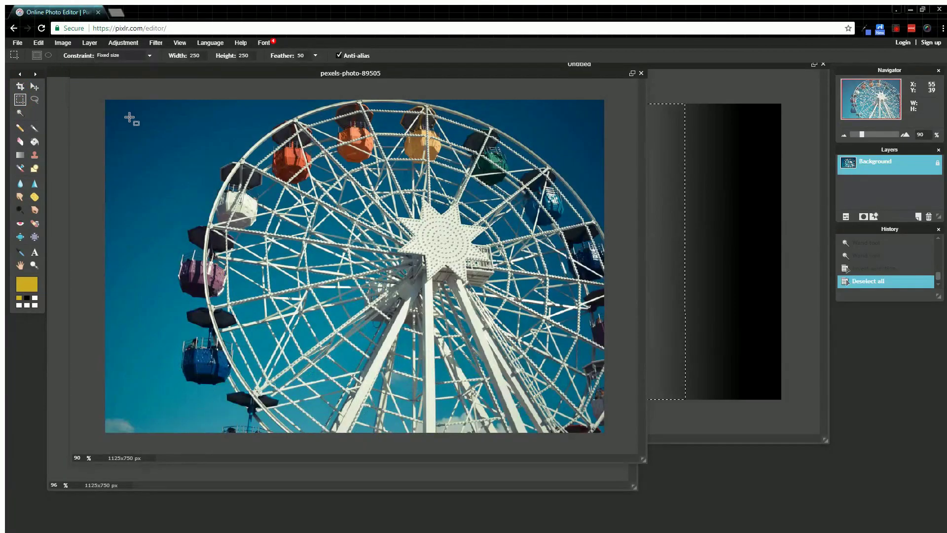
pyautogui.moveTo(129, 117)
pyautogui.mouseDown()
pyautogui.moveTo(212, 190)
pyautogui.moveTo(170, 131)
pyautogui.moveTo(114, 110)
pyautogui.mouseUp()
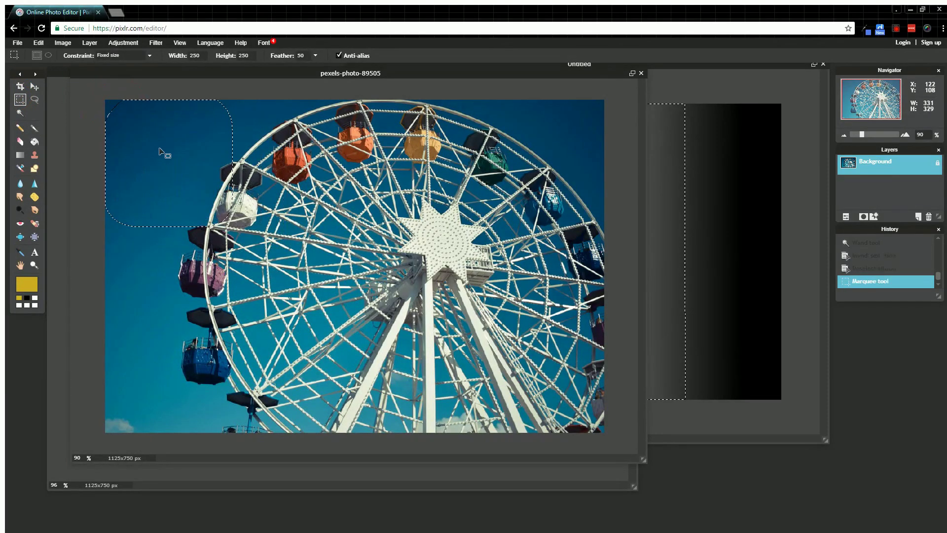
pyautogui.click(316, 55)
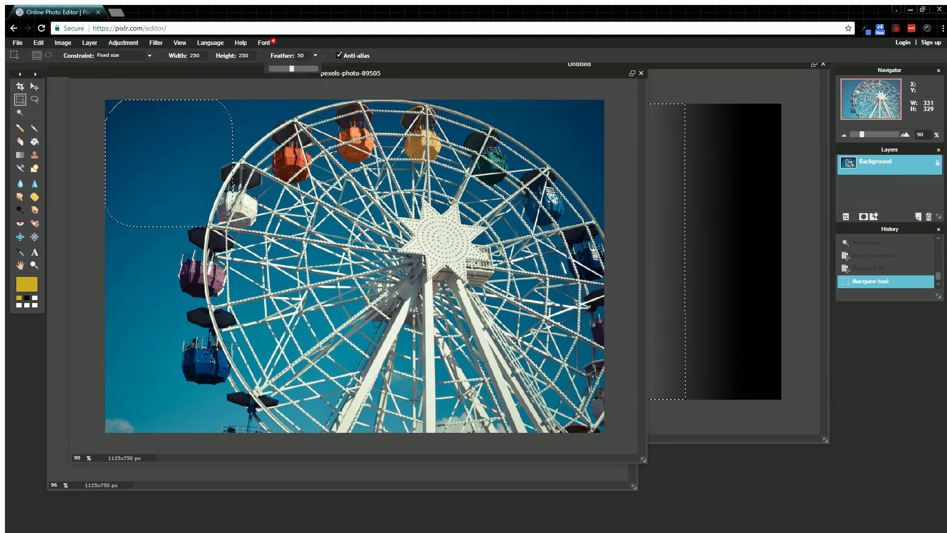
pyautogui.moveTo(291, 69); pyautogui.dragTo(212, 60)
pyautogui.hotkey('ctrl', 'd')
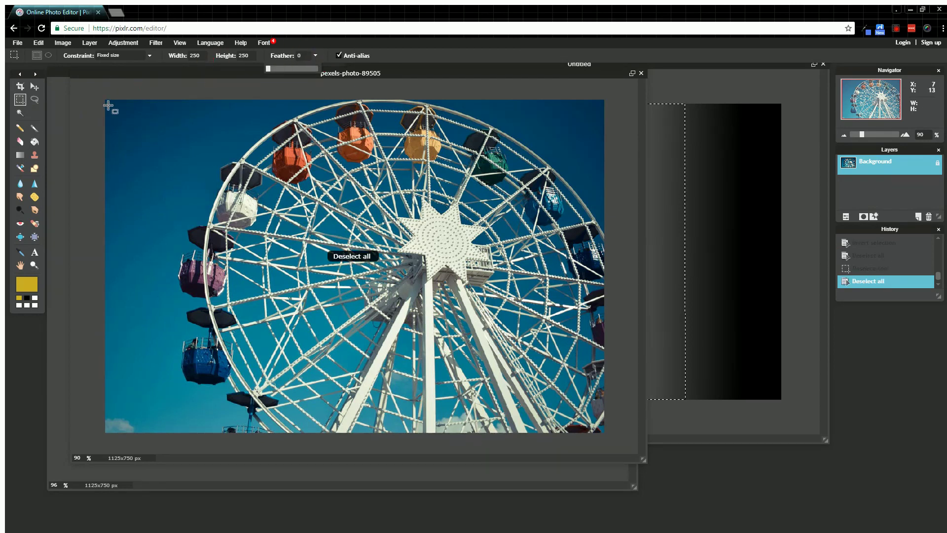
pyautogui.click(120, 110)
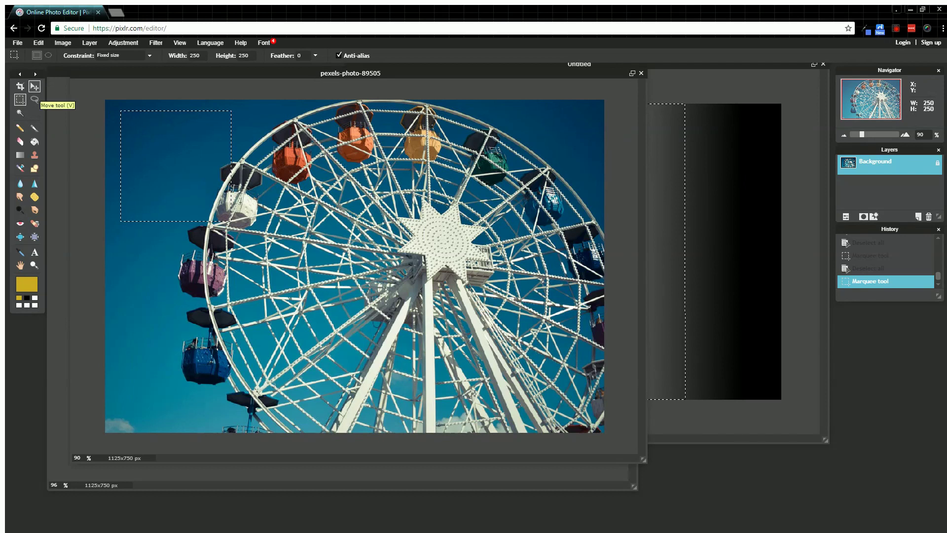
pyautogui.click(34, 86)
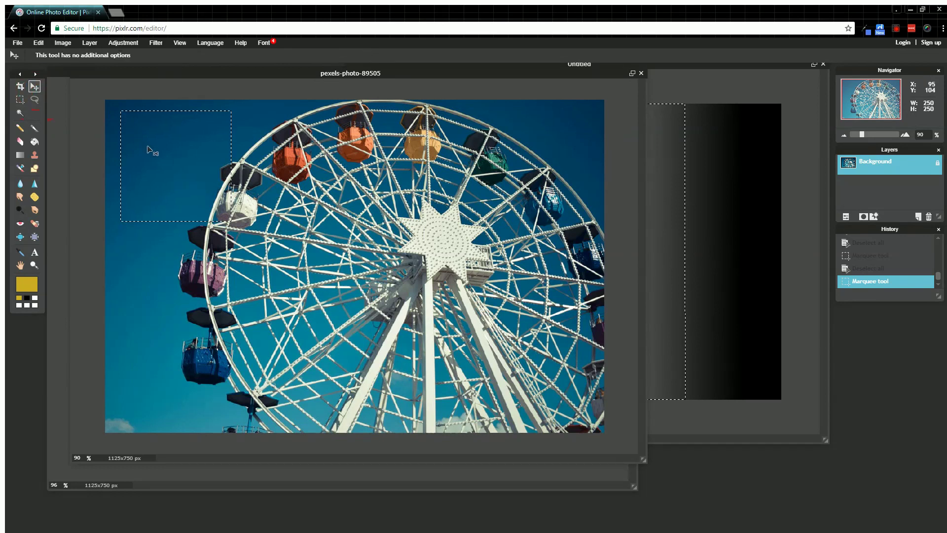
pyautogui.moveTo(148, 150); pyautogui.dragTo(404, 193)
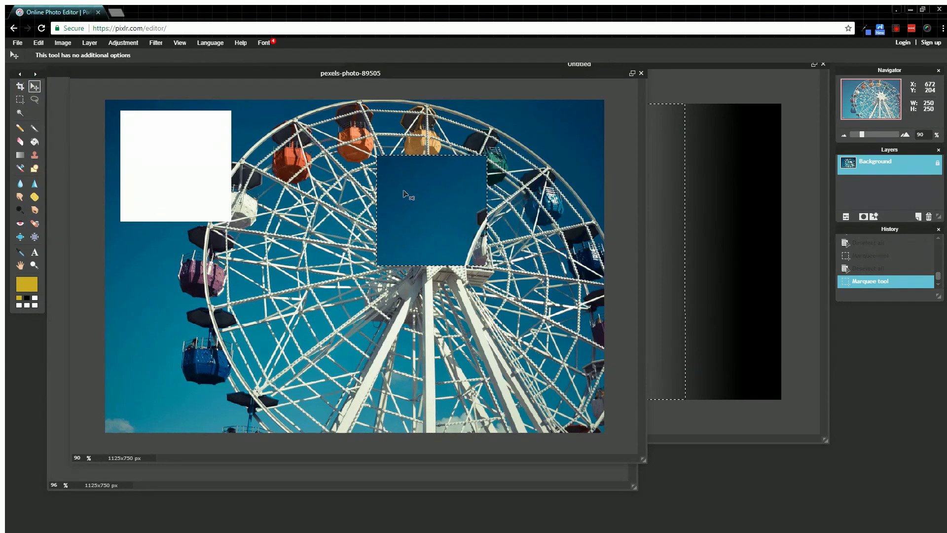
pyautogui.hotkey('ctrl', 'z')
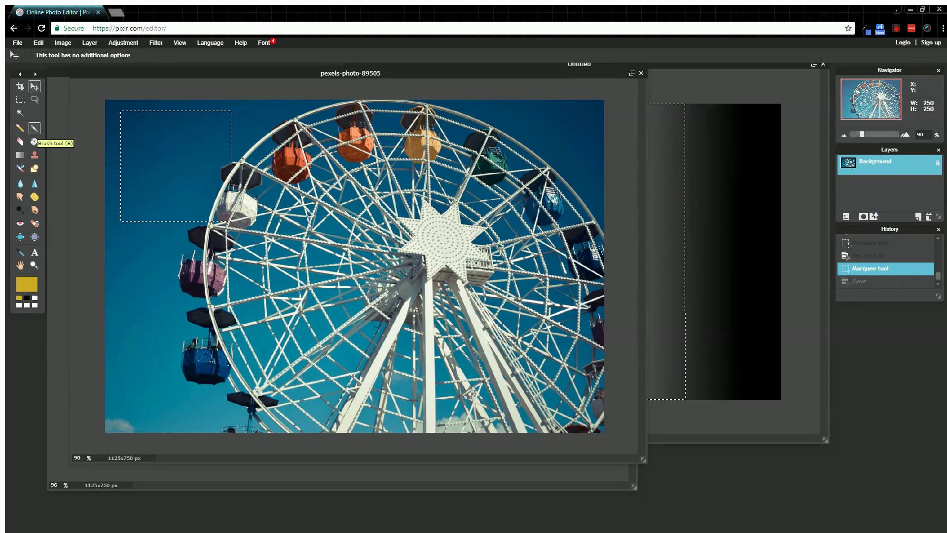
# Fill the square selection yellow with the brush and paint bucket, then undo back to the unpainted photo
pyautogui.click(34, 129)
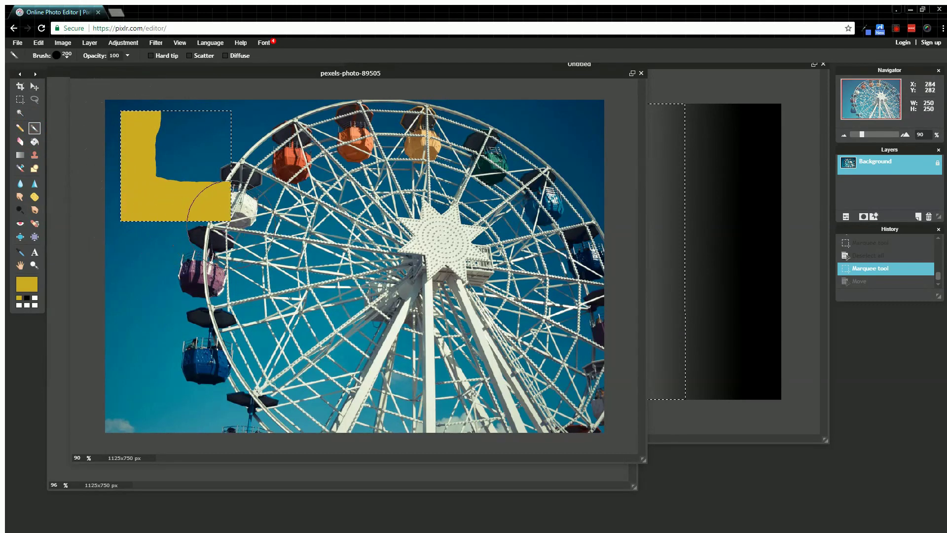
pyautogui.moveTo(264, 202)
pyautogui.mouseDown()
pyautogui.moveTo(249, 148)
pyautogui.moveTo(257, 74)
pyautogui.moveTo(165, 102)
pyautogui.mouseUp()
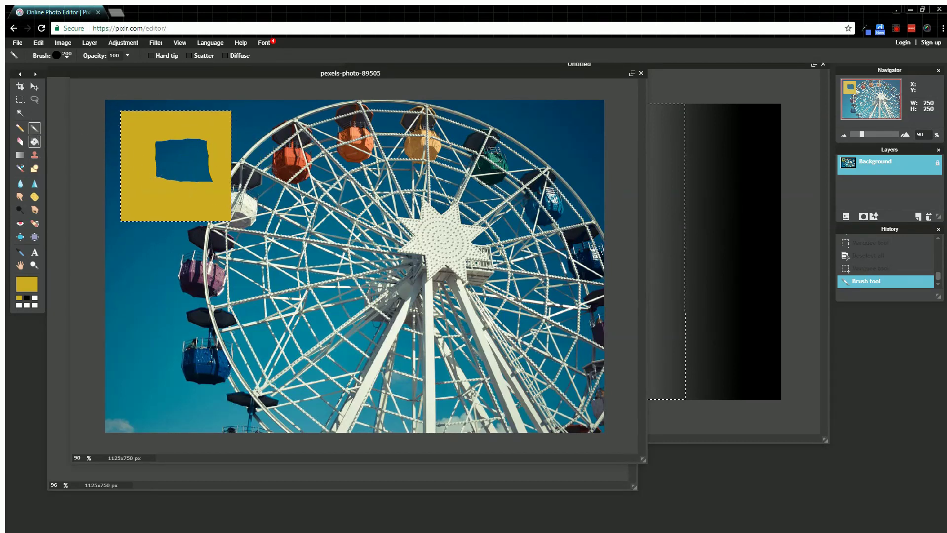
pyautogui.click(35, 142)
pyautogui.click(185, 153)
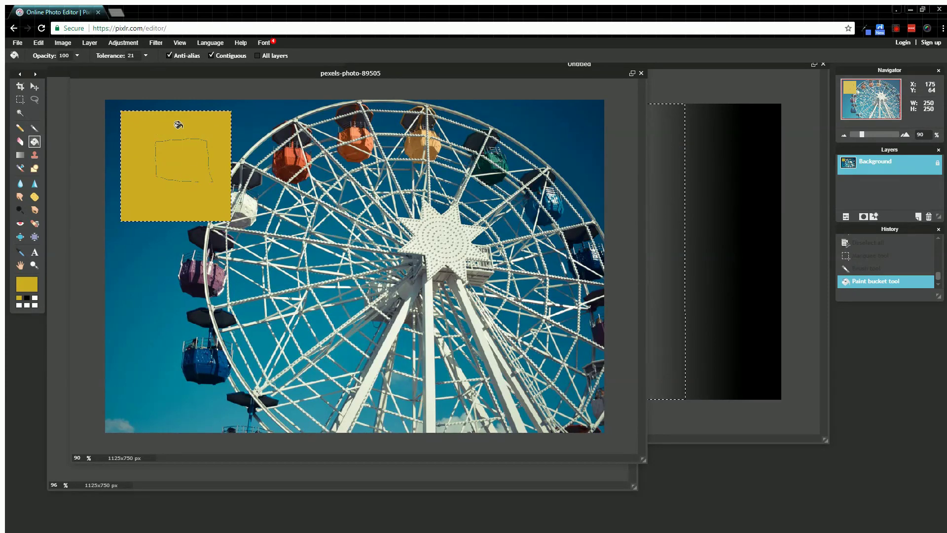
pyautogui.hotkey('ctrl', 'z')
pyautogui.hotkey('ctrl', 'z')
pyautogui.hotkey('ctrl', 'z')
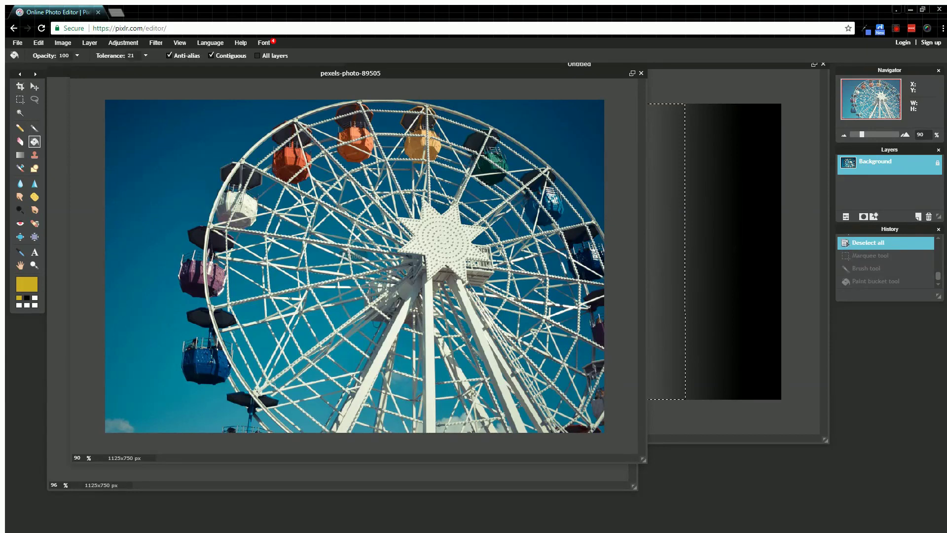
# Switch the marquee to Elliptical and place a 250×250 circular selection in the sky
pyautogui.click(20, 99)
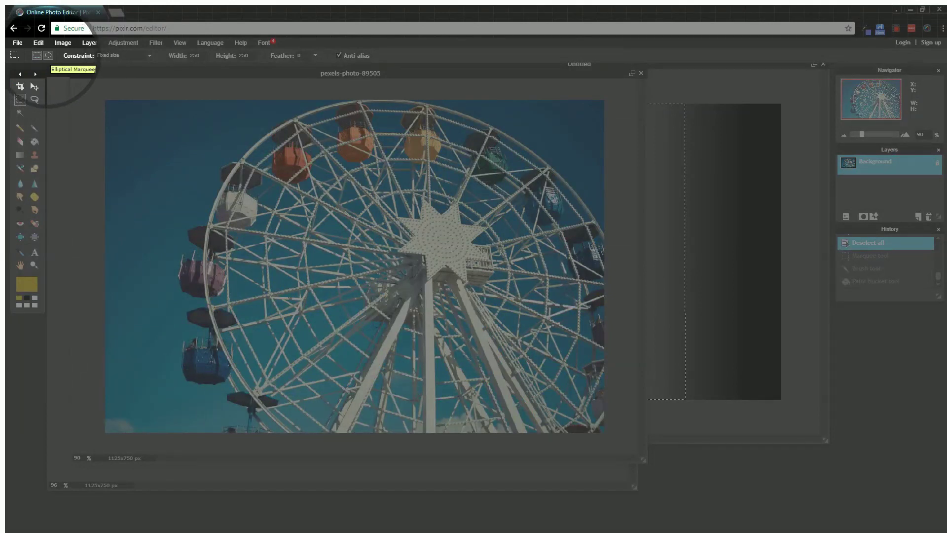
pyautogui.click(48, 55)
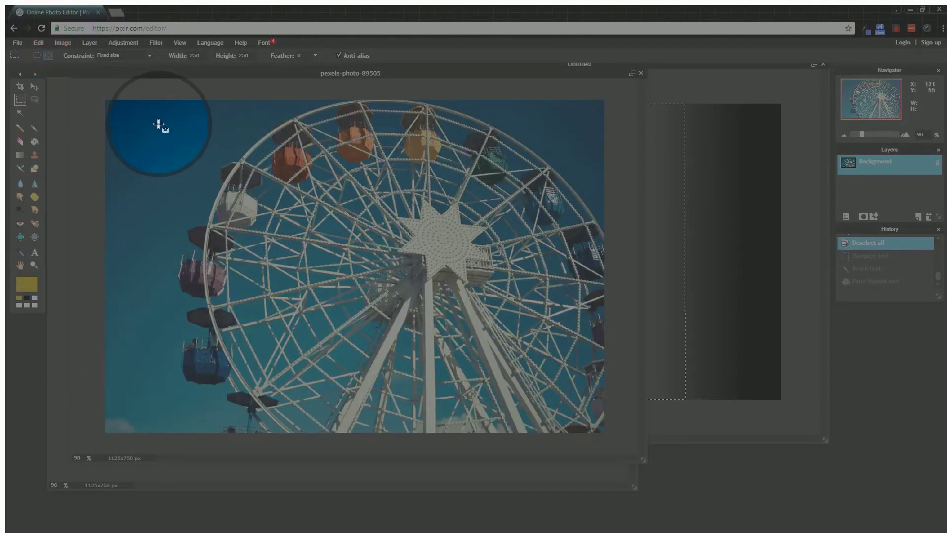
pyautogui.click(185, 166)
pyautogui.click(144, 128)
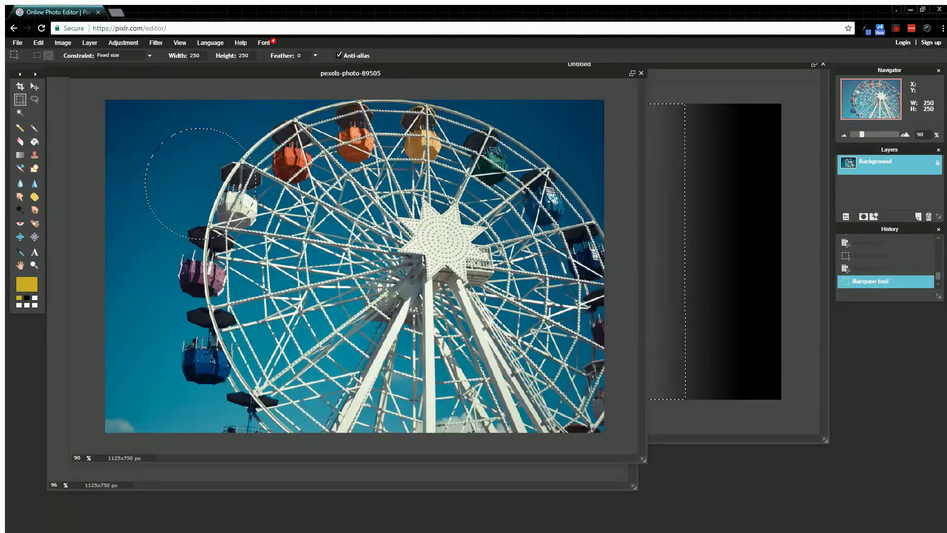
# Check the size constraint options and move the circle between the top-left sky and the wheel centre
pyautogui.click(148, 55)
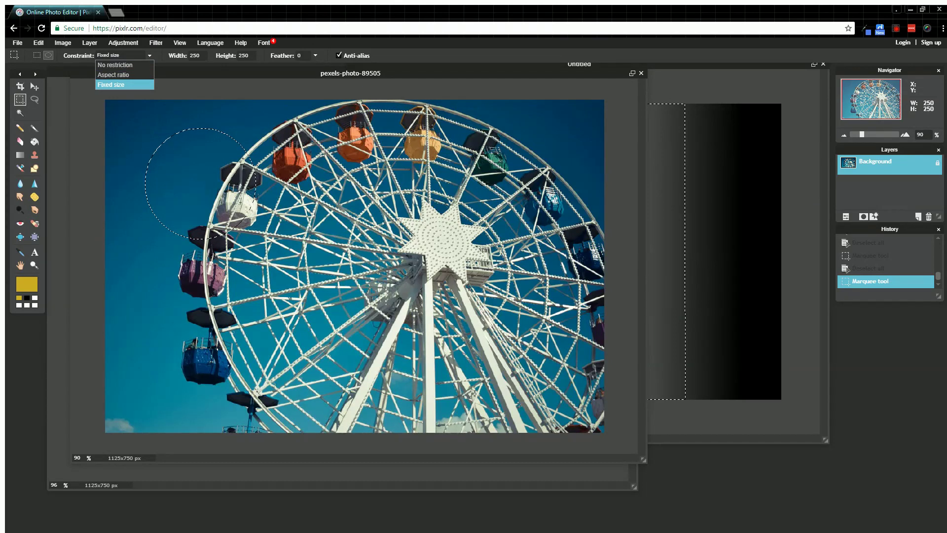
pyautogui.click(351, 164)
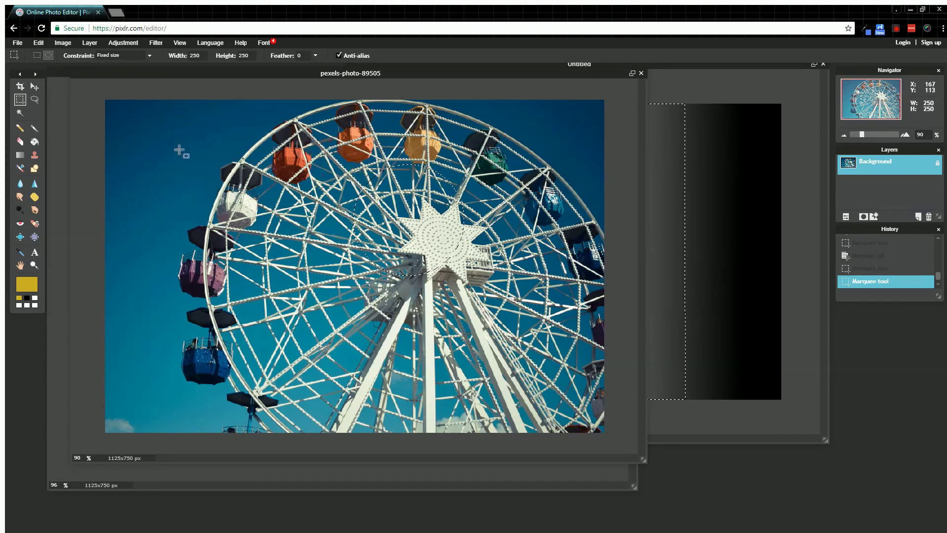
pyautogui.click(129, 128)
pyautogui.click(129, 128)
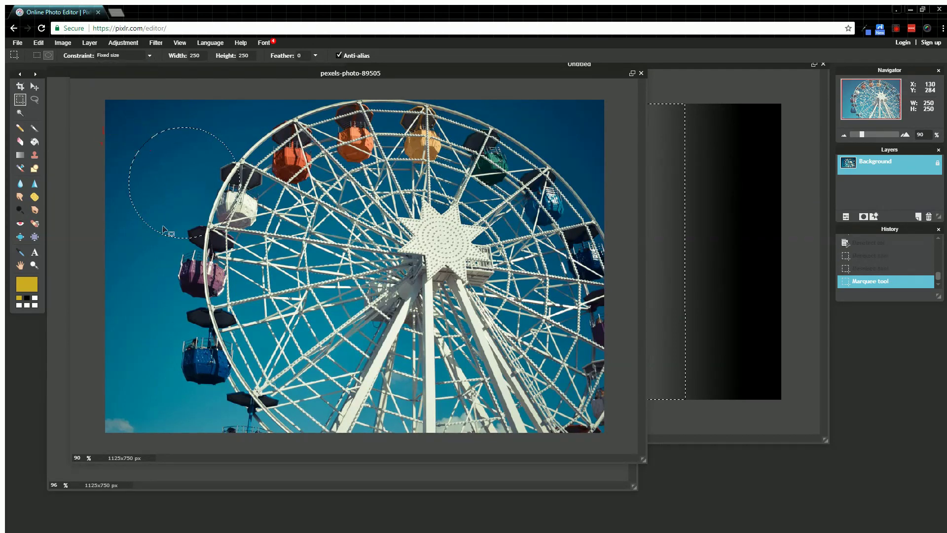
pyautogui.click(341, 157)
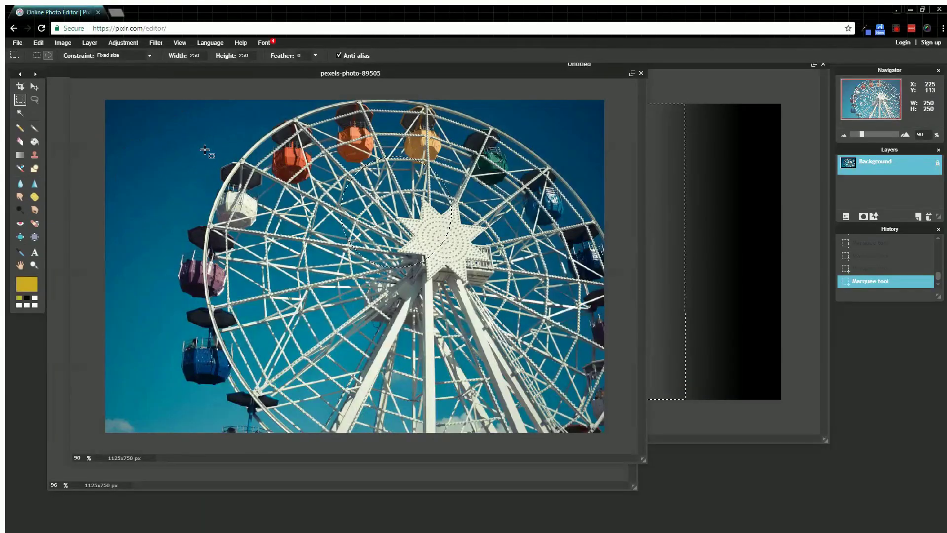
pyautogui.click(151, 55)
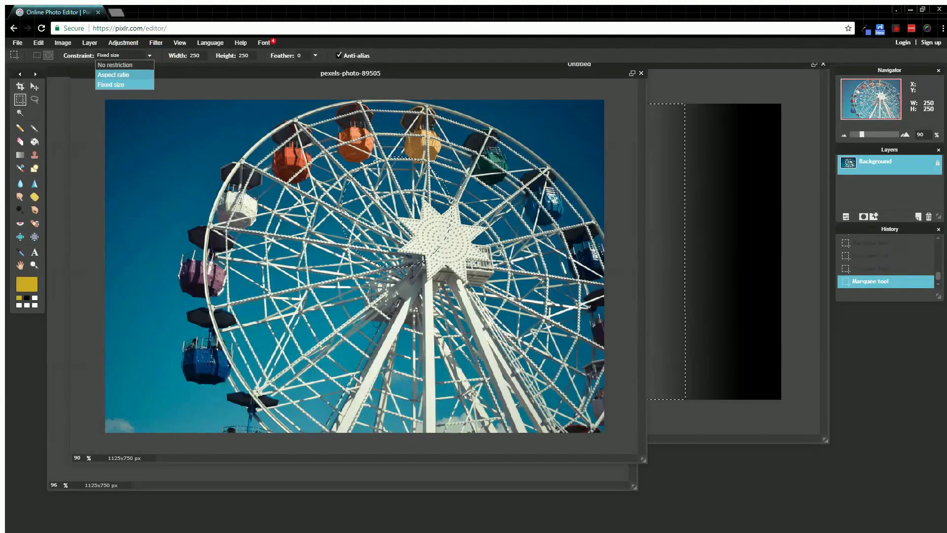
# Draw elliptical selections with Aspect ratio constraints of 1:1 and then 2:1
pyautogui.click(128, 75)
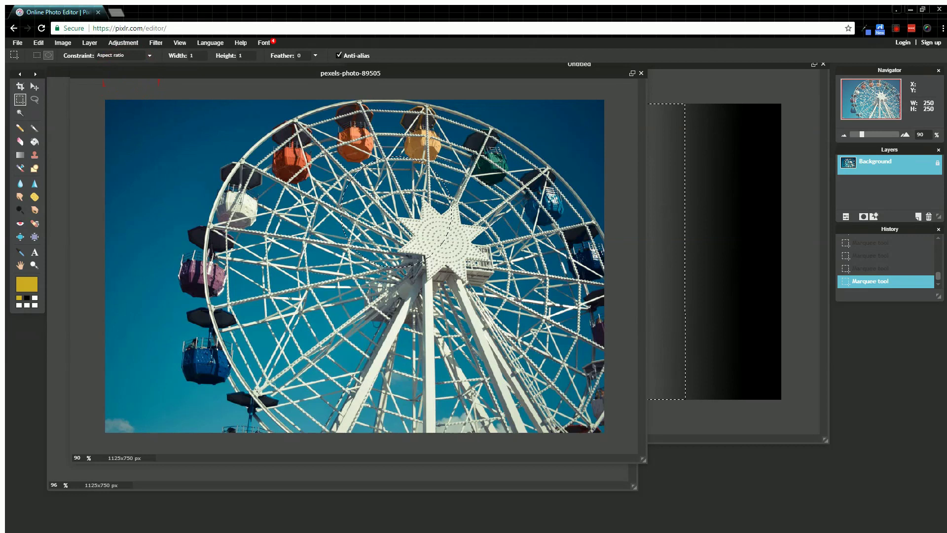
pyautogui.moveTo(148, 132); pyautogui.dragTo(192, 198)
pyautogui.click(197, 55)
pyautogui.press('BackSpace')
pyautogui.moveTo(155, 207); pyautogui.dragTo(403, 249)
# Set Constraint to No restriction and drag a free rectangular selection at the photo's top left
pyautogui.click(148, 55)
pyautogui.click(115, 64)
pyautogui.click(36, 55)
pyautogui.moveTo(140, 117); pyautogui.dragTo(188, 151)
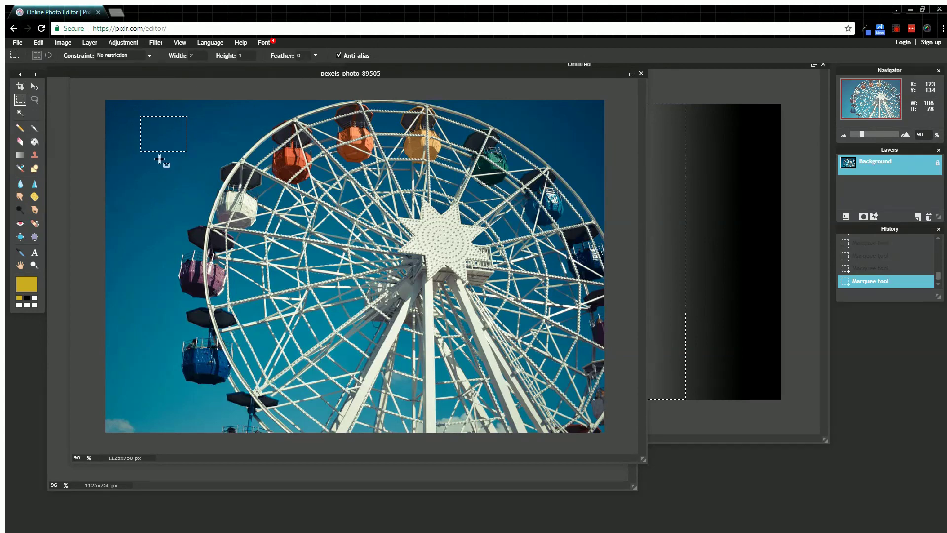
# Select a rectangle over the upper-left cabins and paint it solid yellow
pyautogui.moveTo(159, 158); pyautogui.dragTo(306, 273)
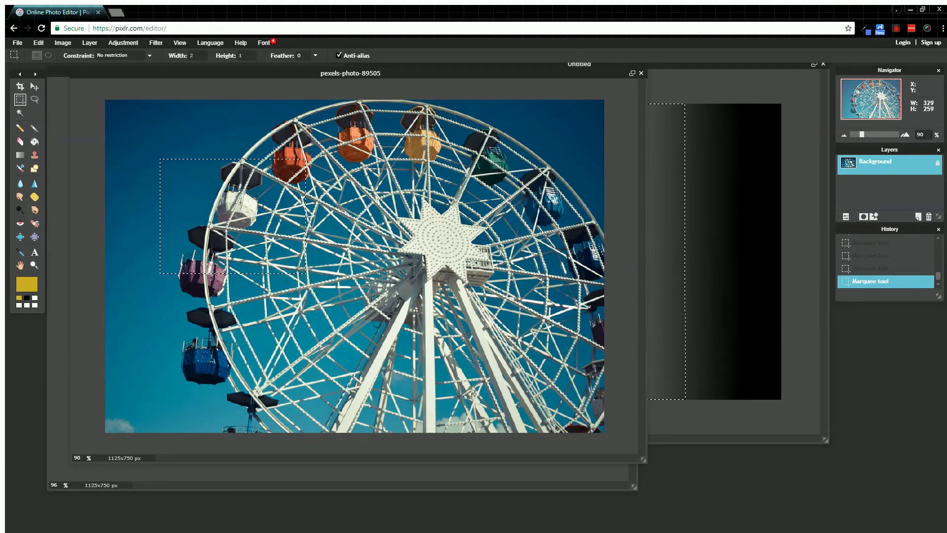
pyautogui.click(183, 140)
pyautogui.moveTo(179, 148); pyautogui.dragTo(351, 239)
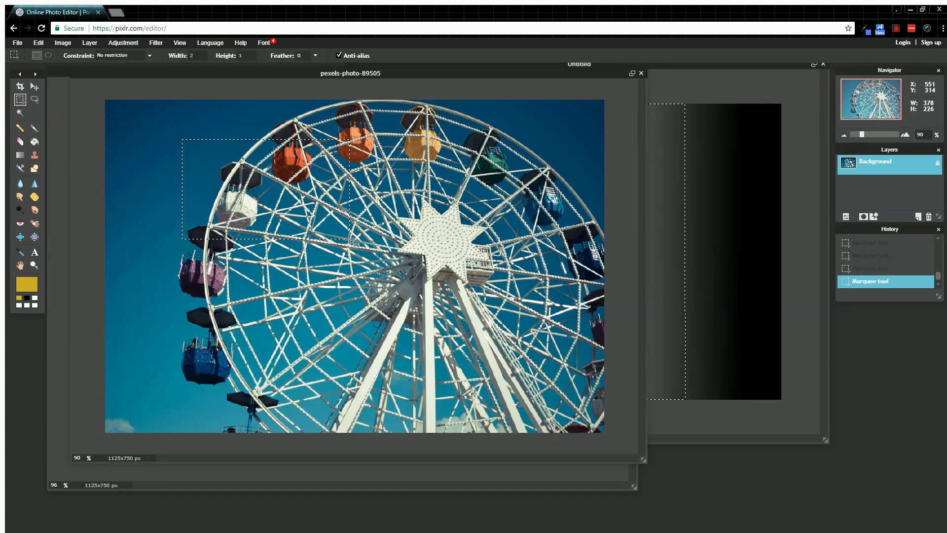
pyautogui.click(34, 127)
pyautogui.moveTo(171, 146)
pyautogui.mouseDown()
pyautogui.moveTo(232, 212)
pyautogui.moveTo(228, 165)
pyautogui.moveTo(316, 202)
pyautogui.mouseUp()
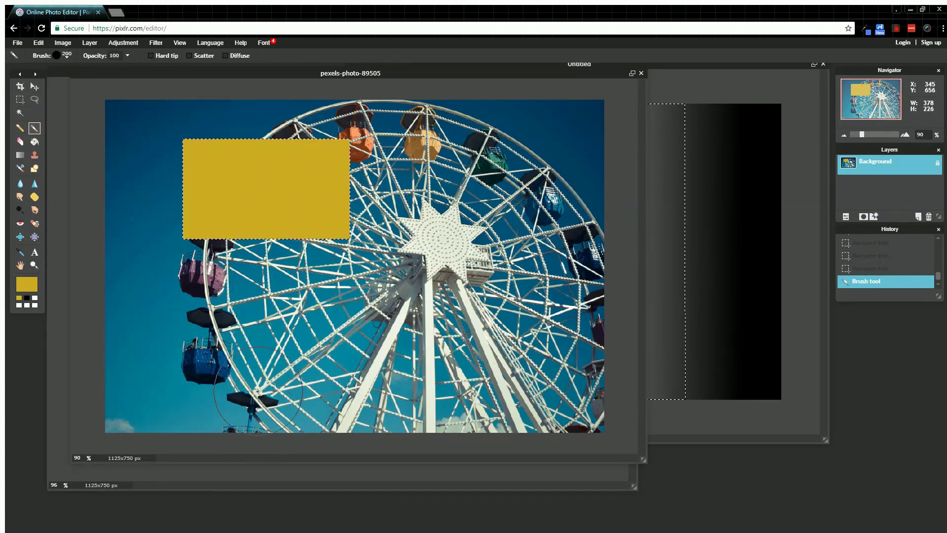
# Make a selection with Feather 45 over the hub and brush soft yellow inside it
pyautogui.press('m')
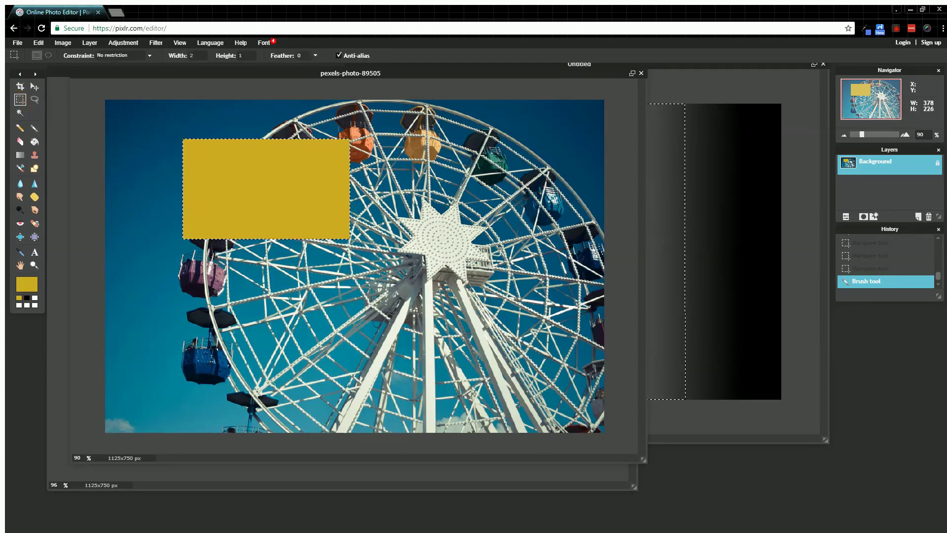
pyautogui.click(315, 55)
pyautogui.moveTo(268, 69); pyautogui.dragTo(290, 68)
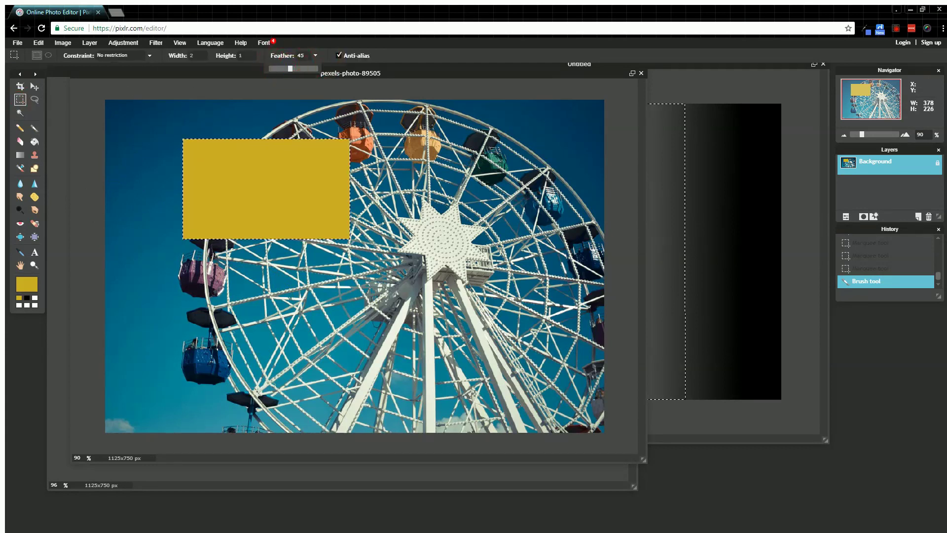
pyautogui.moveTo(410, 166); pyautogui.dragTo(550, 292)
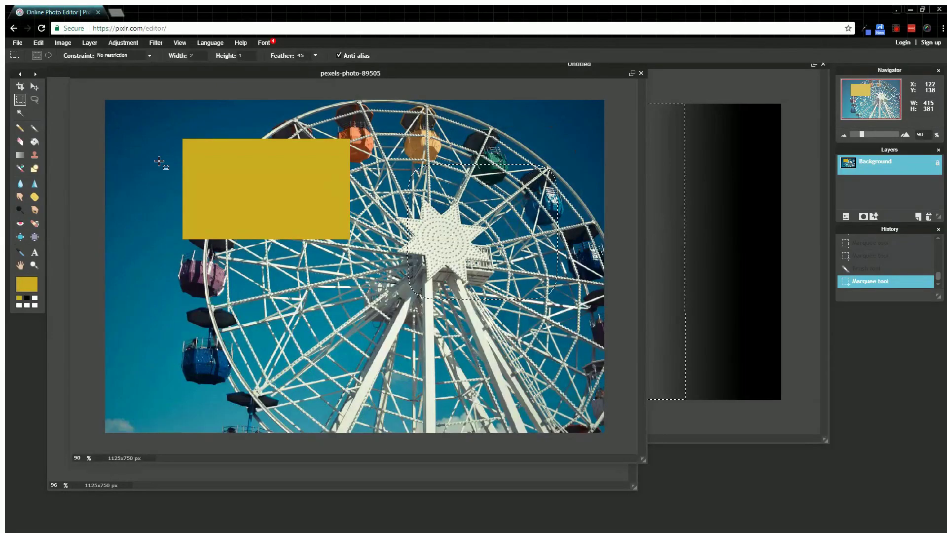
pyautogui.click(35, 128)
pyautogui.moveTo(461, 195)
pyautogui.mouseDown()
pyautogui.moveTo(451, 205)
pyautogui.moveTo(494, 184)
pyautogui.moveTo(523, 256)
pyautogui.moveTo(480, 303)
pyautogui.mouseUp()
pyautogui.moveTo(538, 257); pyautogui.dragTo(508, 328)
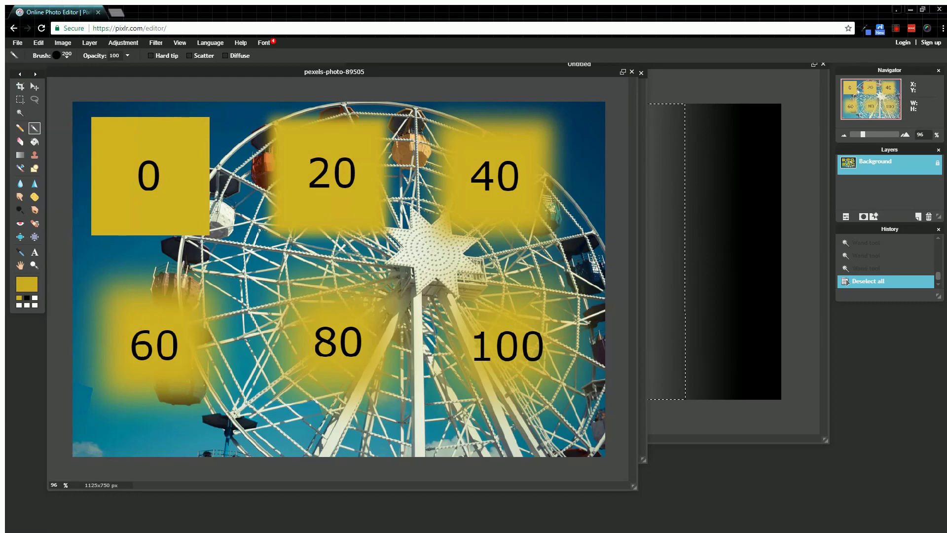
# Pick the Rectangle Marquee tool again, keeping the yellow feather test on the photo
pyautogui.click(20, 99)
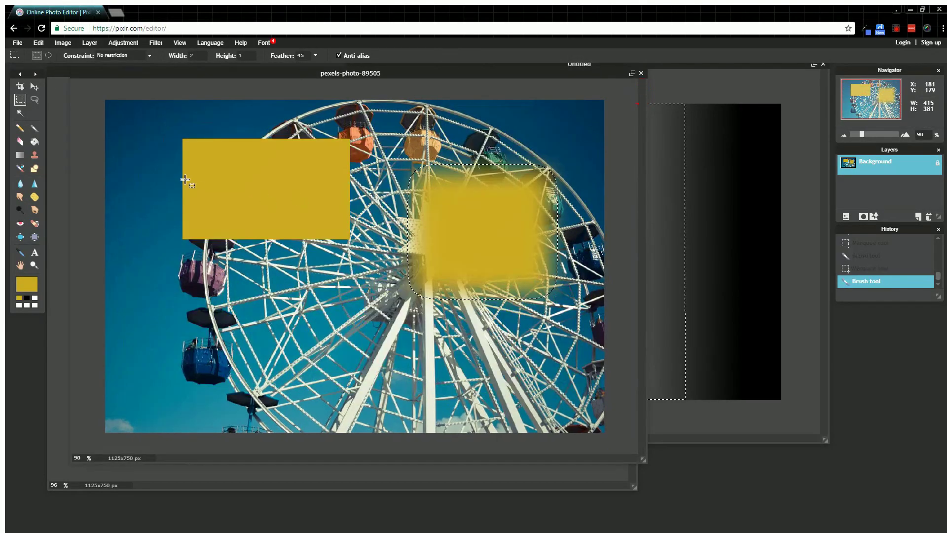
# Undo the yellow paint and lasso a freehand selection around the left gondolas
pyautogui.hotkey('ctrl', 'z')
pyautogui.hotkey('ctrl', 'z')
pyautogui.hotkey('ctrl', 'z')
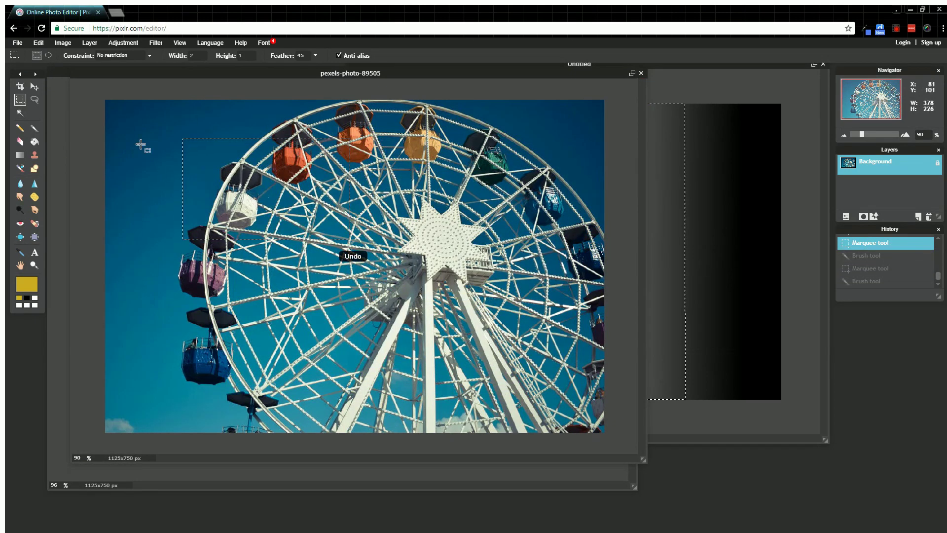
pyautogui.click(34, 99)
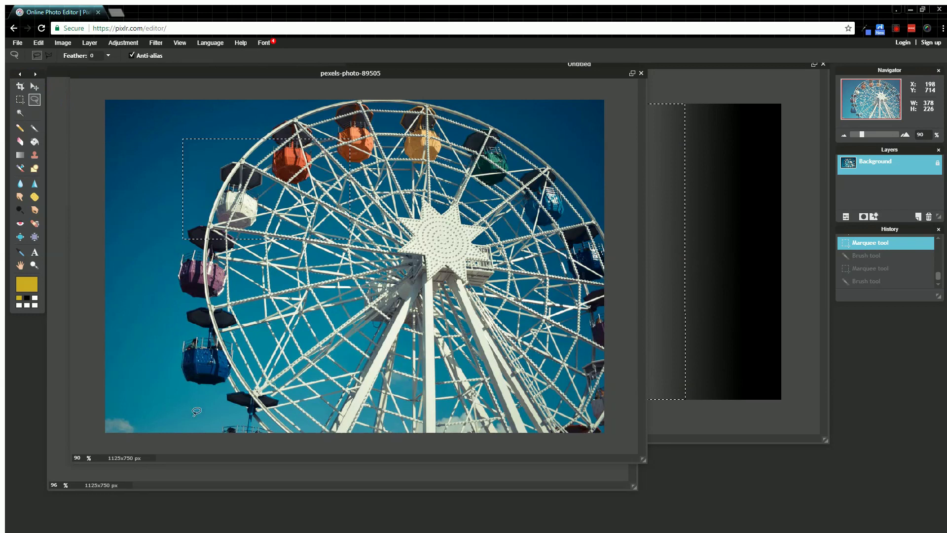
pyautogui.moveTo(193, 416)
pyautogui.mouseDown()
pyautogui.moveTo(154, 349)
pyautogui.moveTo(153, 317)
pyautogui.moveTo(181, 184)
pyautogui.moveTo(237, 137)
pyautogui.moveTo(348, 116)
pyautogui.moveTo(423, 122)
pyautogui.moveTo(509, 186)
pyautogui.moveTo(523, 266)
pyautogui.moveTo(479, 334)
pyautogui.moveTo(322, 415)
pyautogui.moveTo(196, 414)
pyautogui.mouseUp()
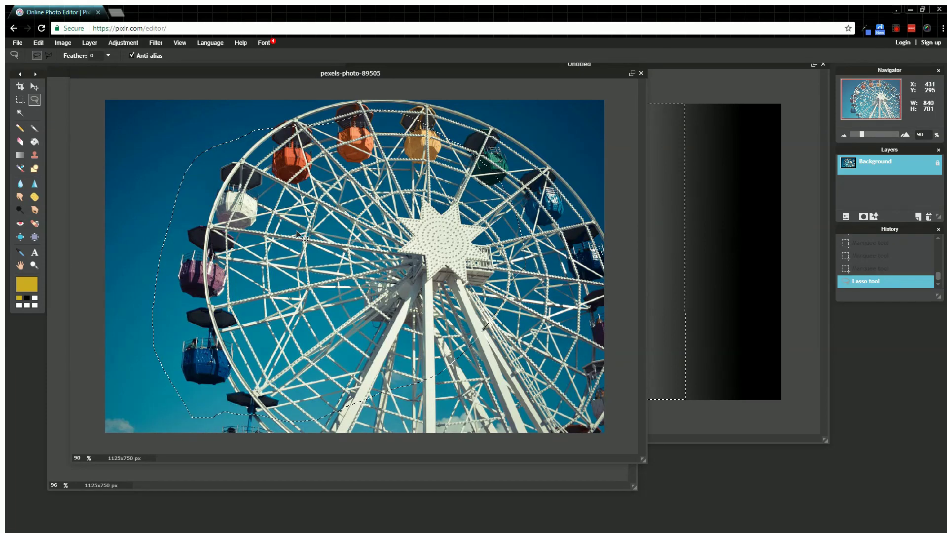
# Test-move the selected region down, undo the move, and return to the Lasso tool
pyautogui.click(34, 86)
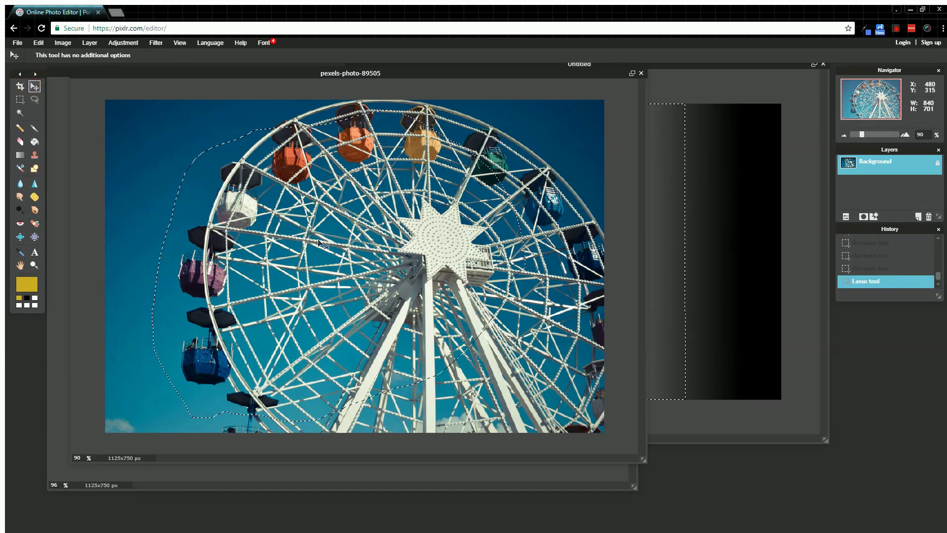
pyautogui.moveTo(319, 241)
pyautogui.mouseDown()
pyautogui.moveTo(266, 207)
pyautogui.moveTo(296, 227)
pyautogui.moveTo(319, 262)
pyautogui.moveTo(316, 253)
pyautogui.mouseUp()
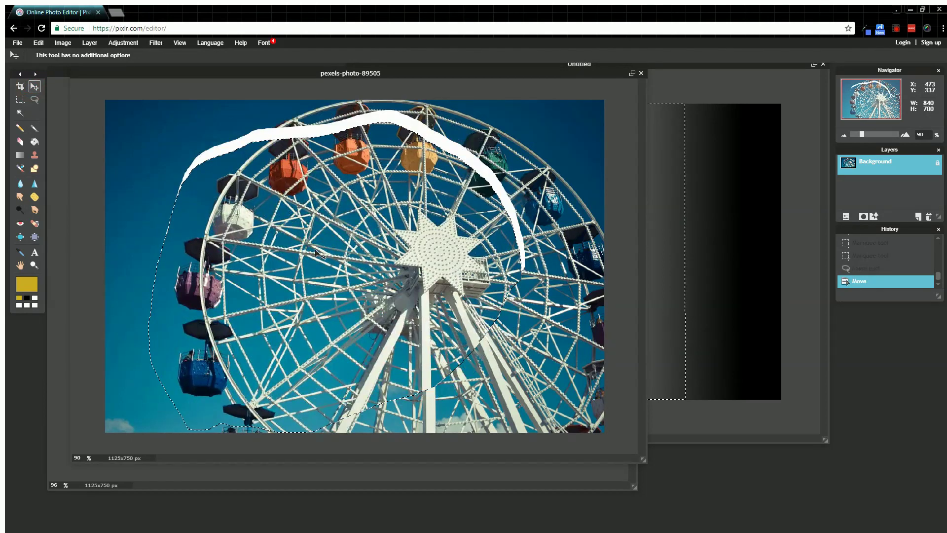
pyautogui.hotkey('ctrl', 'z')
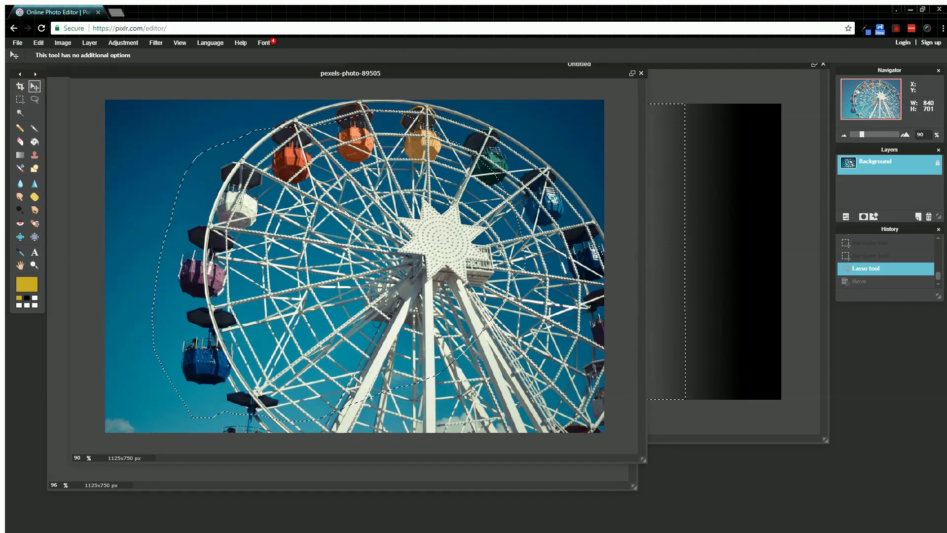
pyautogui.click(34, 99)
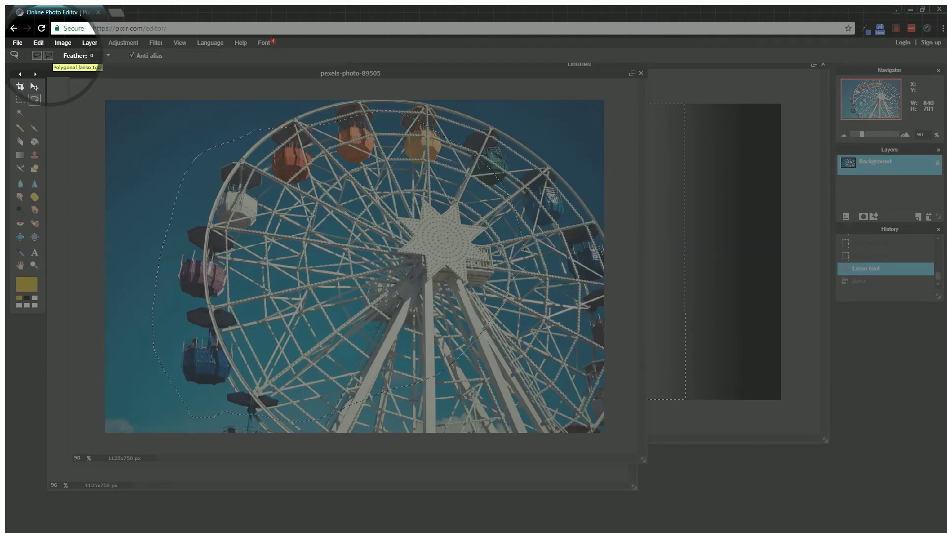
# Trace a polygonal lasso selection around the wheel's left side, top and right, closing at the start
pyautogui.click(49, 55)
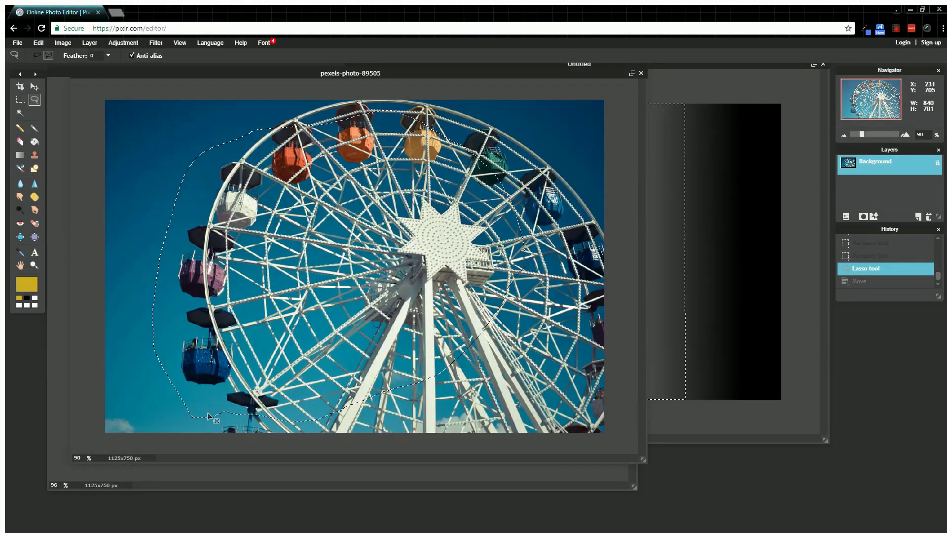
pyautogui.click(224, 428)
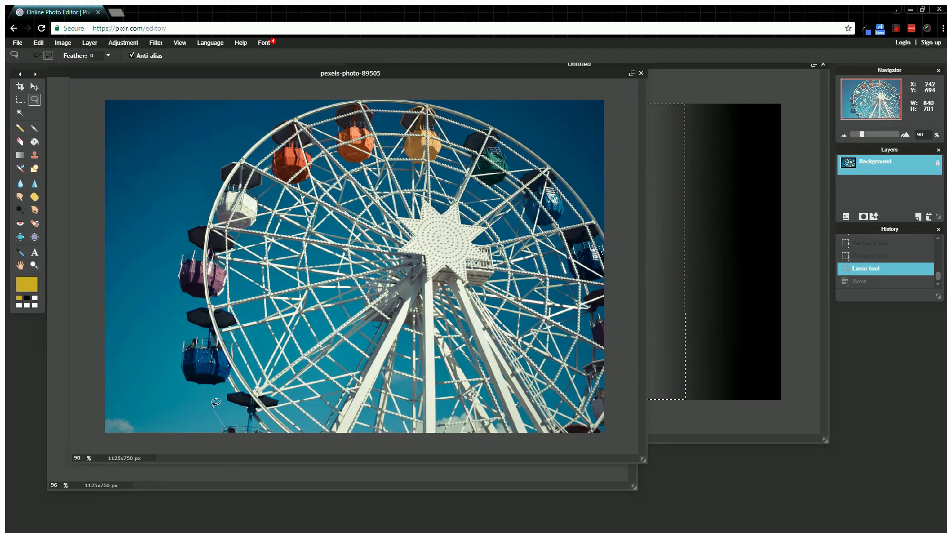
pyautogui.click(170, 367)
pyautogui.click(177, 200)
pyautogui.click(232, 129)
pyautogui.click(296, 102)
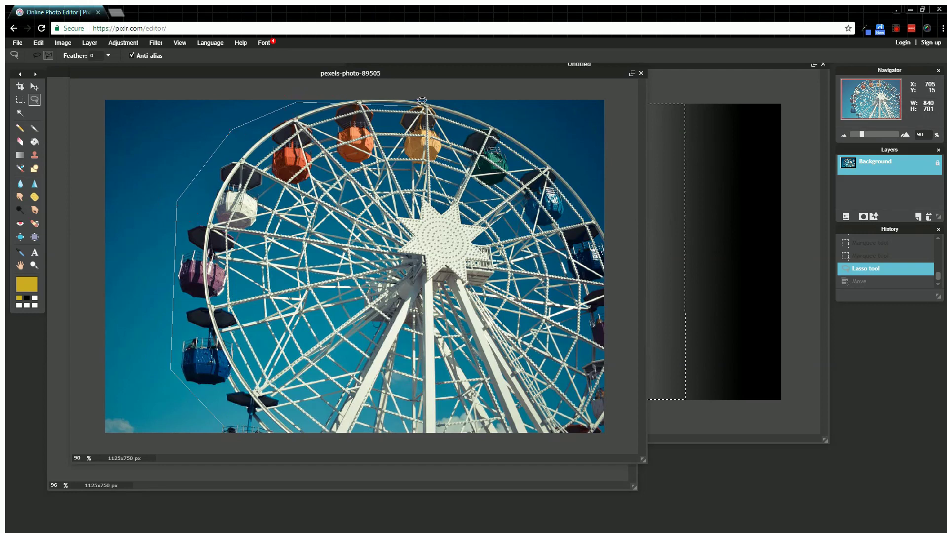
pyautogui.click(434, 104)
pyautogui.click(559, 133)
pyautogui.click(559, 292)
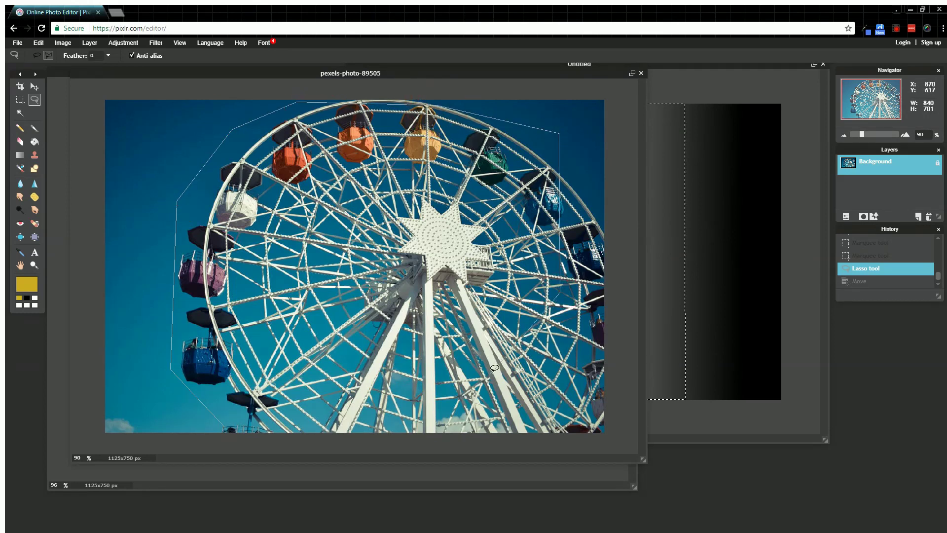
pyautogui.click(481, 369)
pyautogui.click(226, 422)
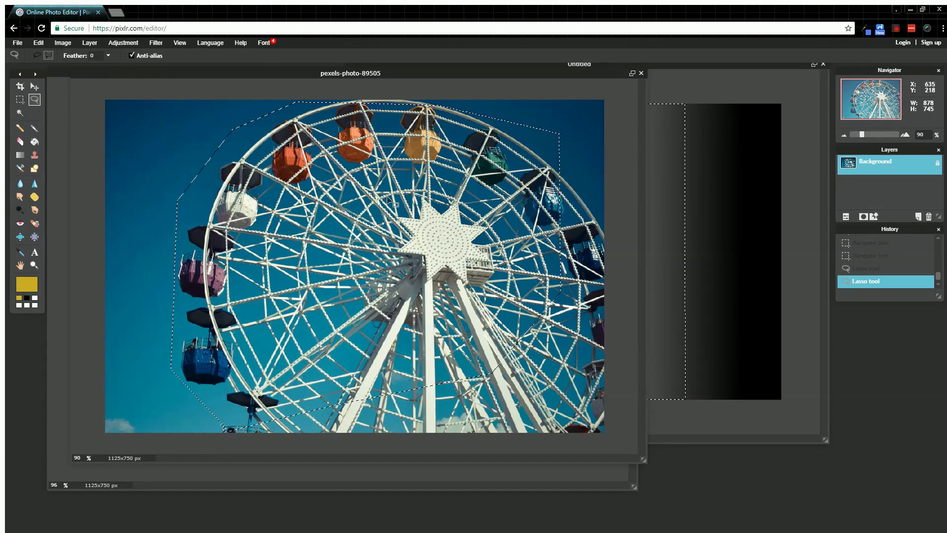
# Scroll to review the polygonal selection, then switch to the Magic Wand tool
pyautogui.scroll(-1, 352, 159)
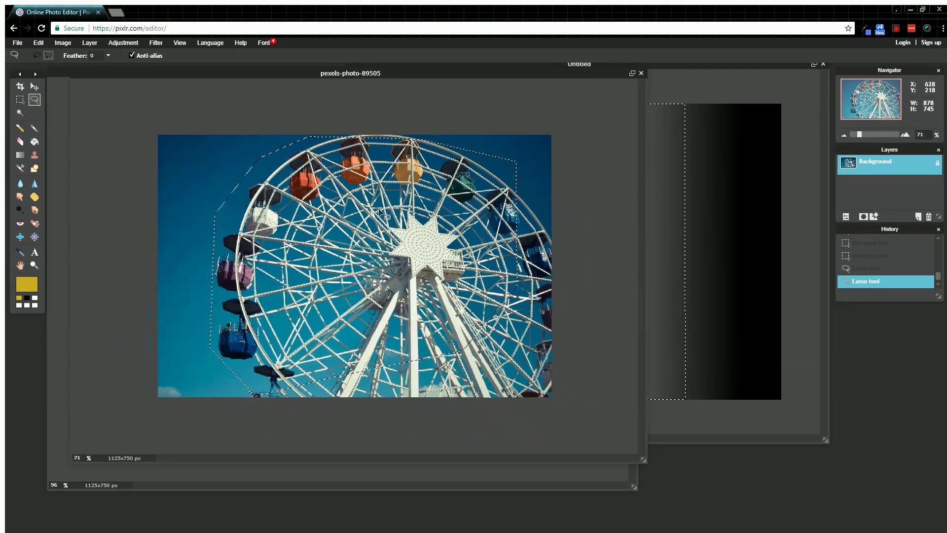
pyautogui.scroll(6, 352, 247)
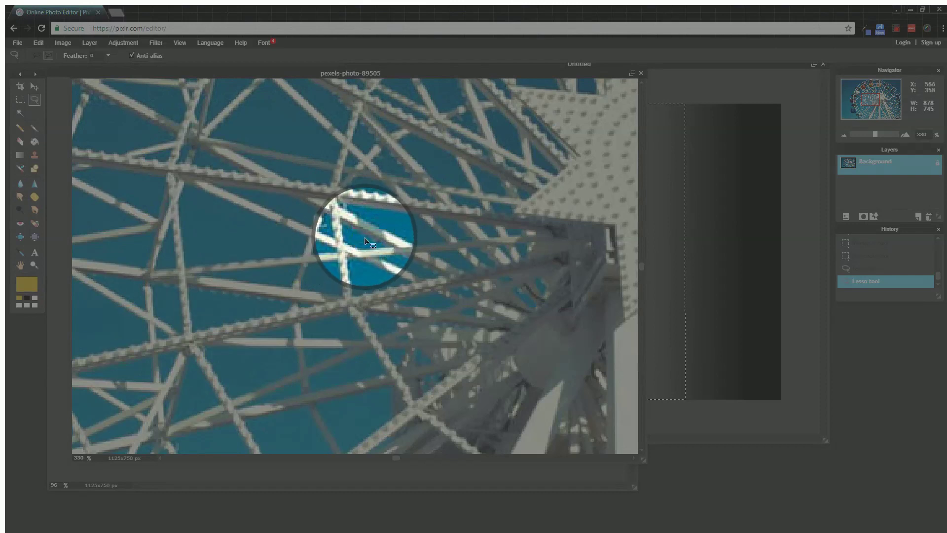
pyautogui.scroll(1, 322, 254)
pyautogui.scroll(-8, 321, 254)
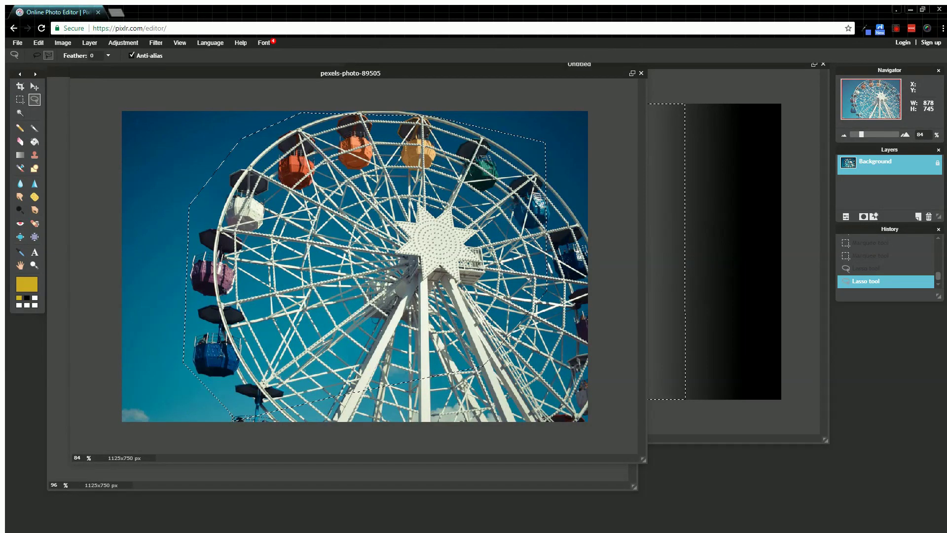
pyautogui.click(20, 112)
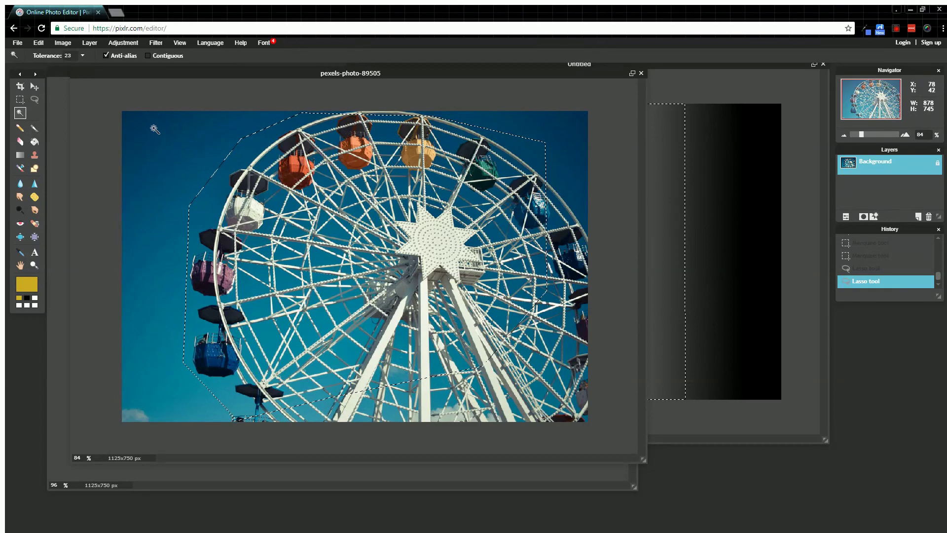
# Select the blue sky with the Magic Wand at tolerance 23, limited to contiguous pixels
pyautogui.click(160, 132)
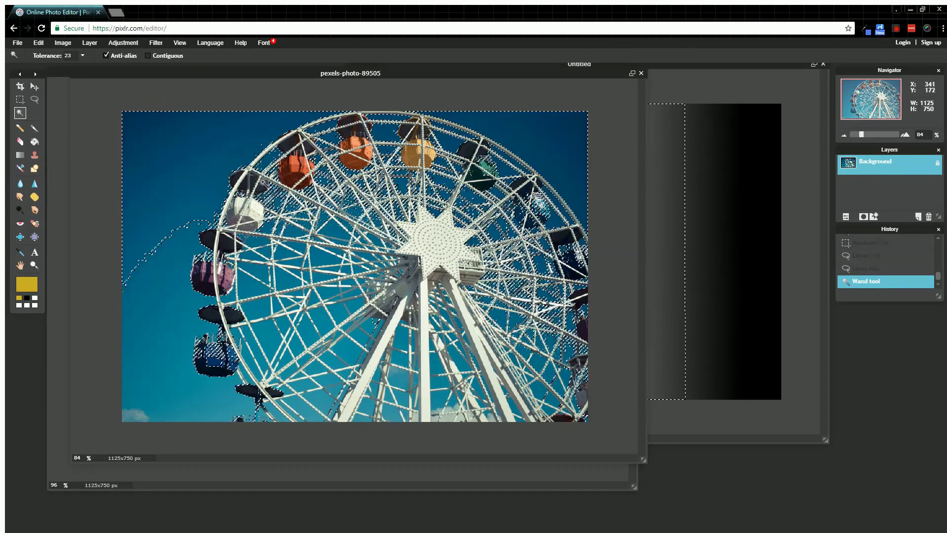
pyautogui.click(148, 55)
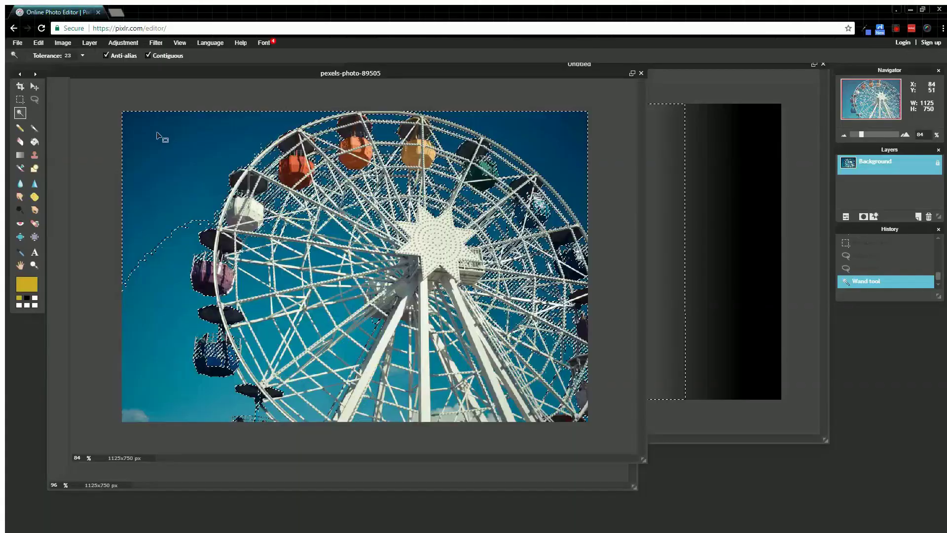
pyautogui.click(170, 218)
pyautogui.click(179, 136)
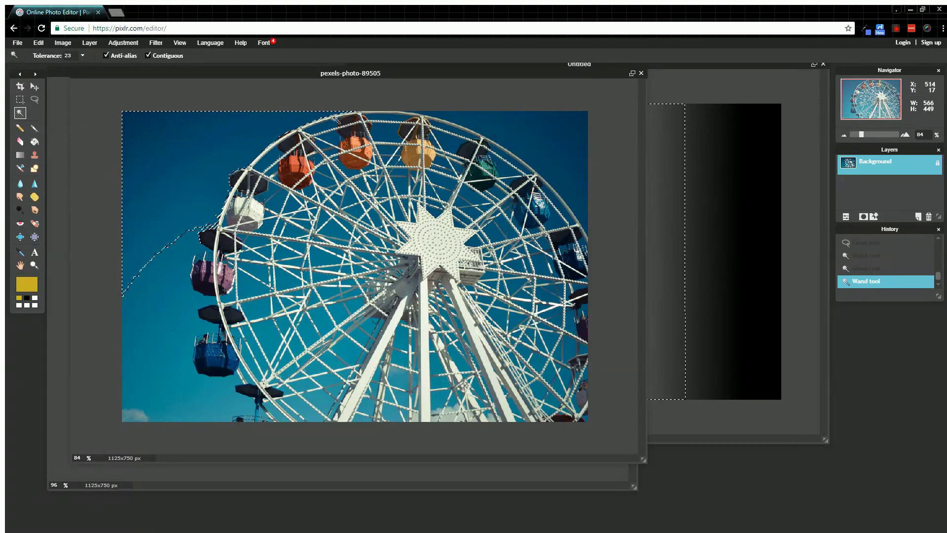
# Retry the Magic Wand on the sky around the left-hand cars and the upper-left corner
pyautogui.scroll(4, 335, 117)
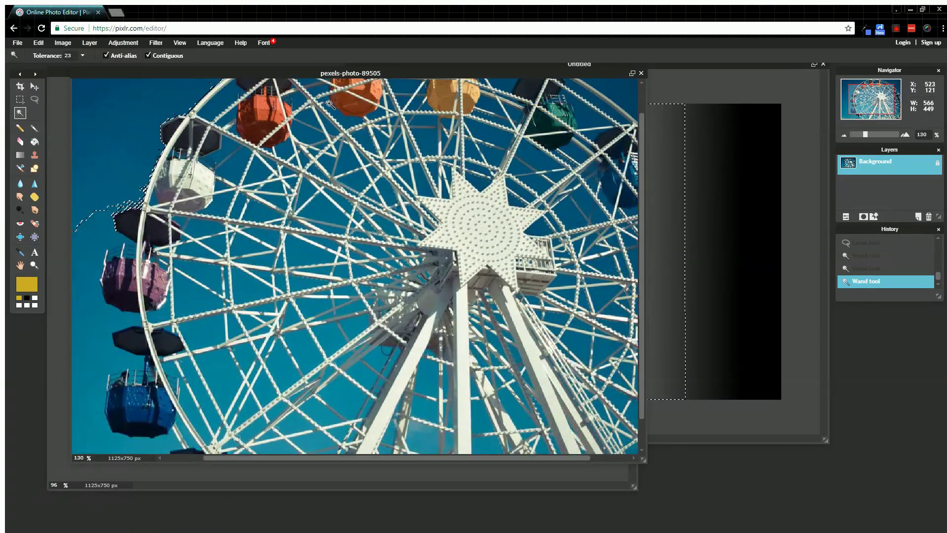
pyautogui.scroll(2, 628, 143)
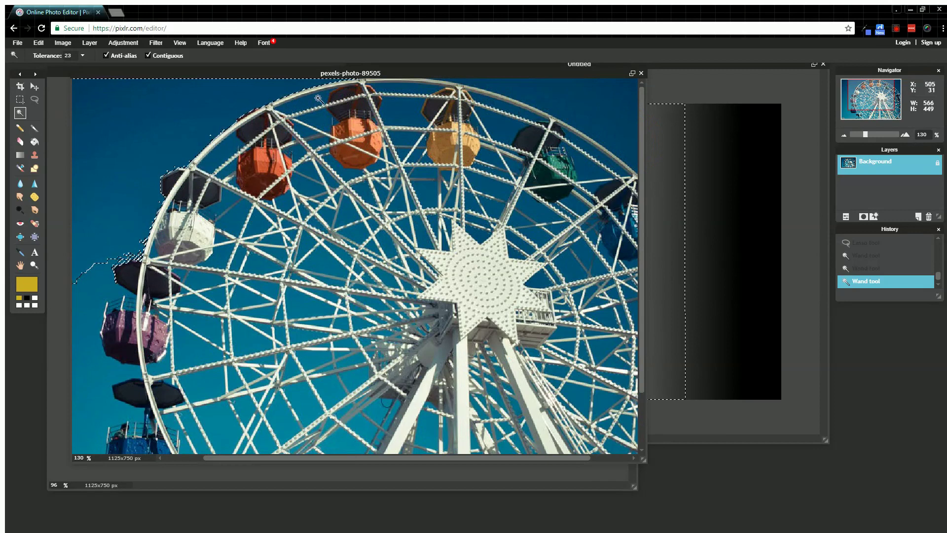
pyautogui.scroll(-3, 230, 213)
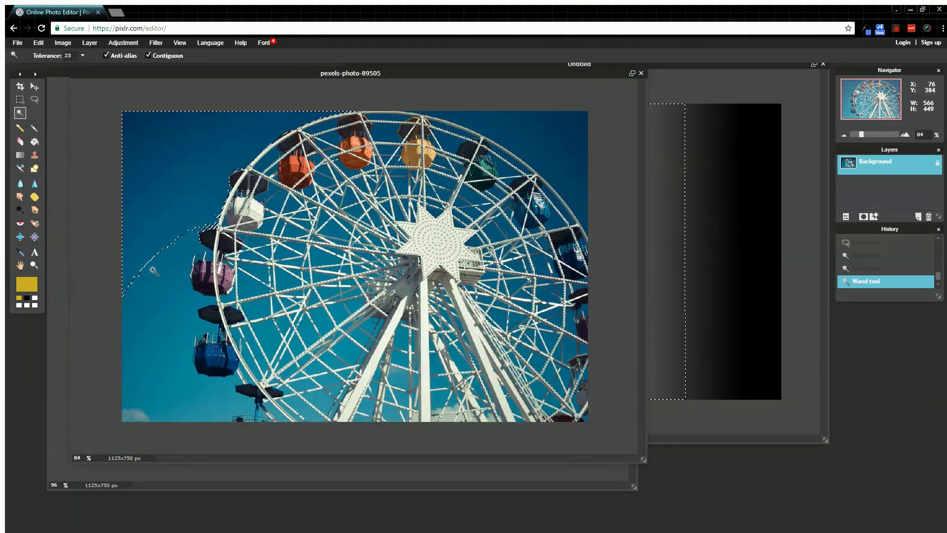
pyautogui.click(162, 315)
pyautogui.click(192, 129)
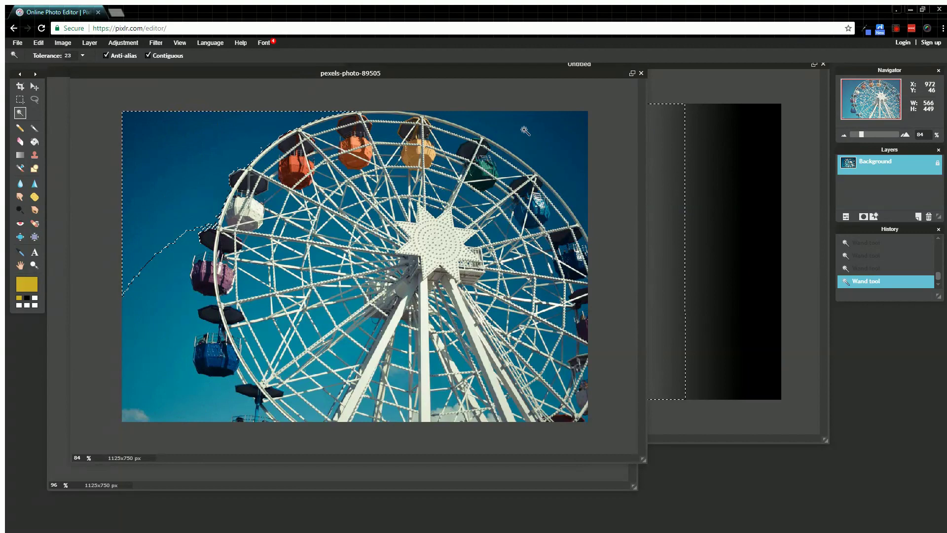
pyautogui.click(180, 321)
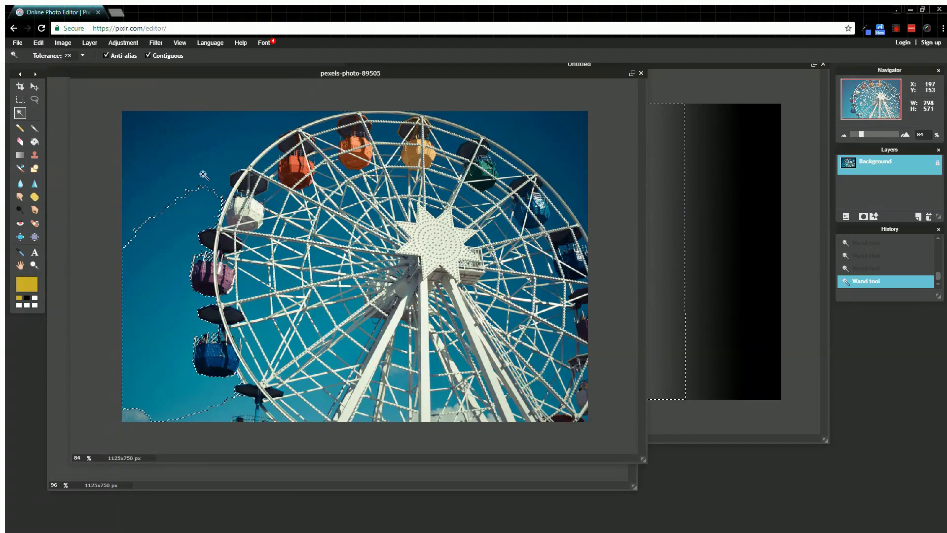
pyautogui.click(198, 153)
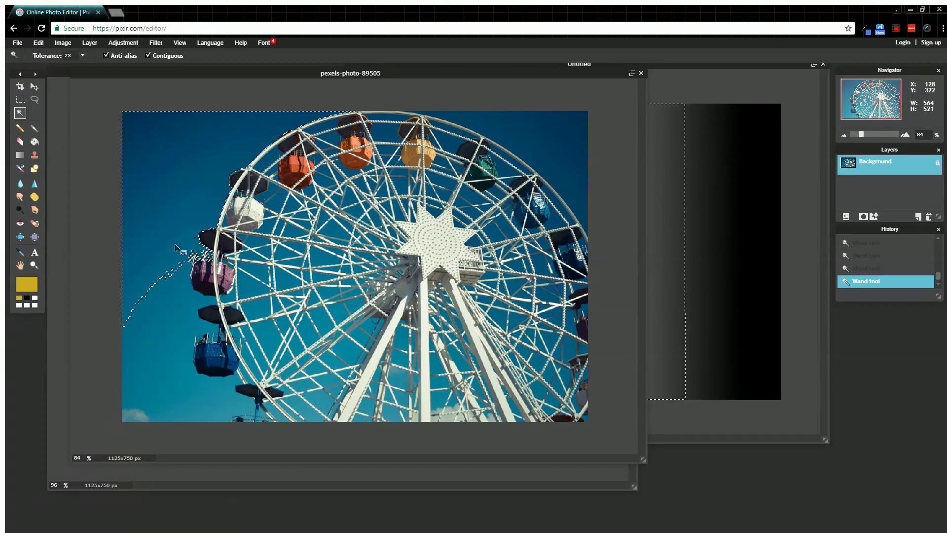
# Test Magic Wand clicks across the sky, ending on the top-left corner, then bring the gradient document forward
pyautogui.click(171, 325)
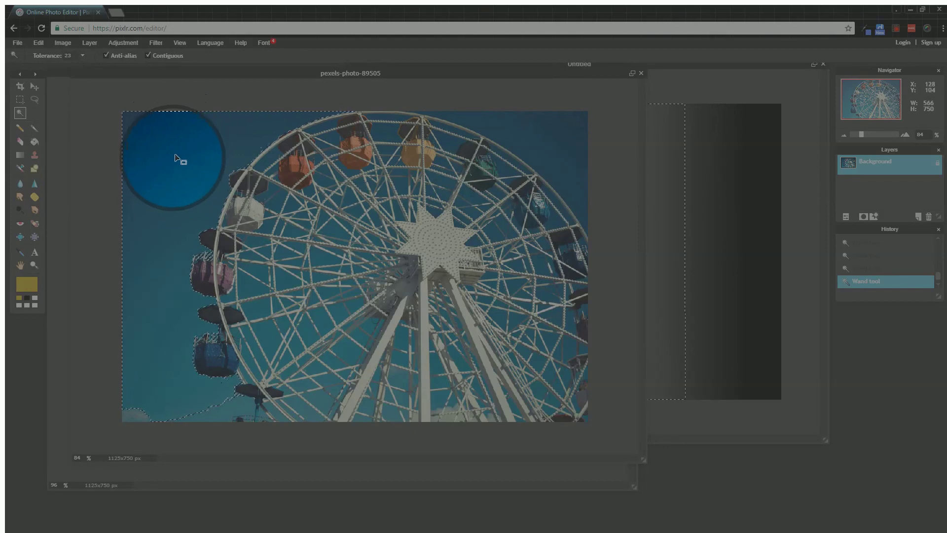
pyautogui.keyDown('shift'); pyautogui.click(554, 147); pyautogui.keyUp('shift')
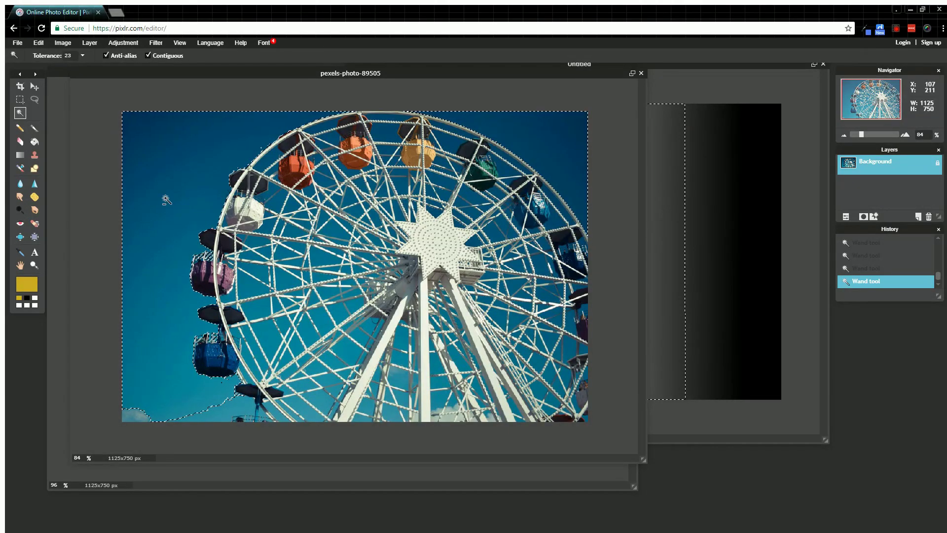
pyautogui.keyDown('alt'); pyautogui.click(165, 339); pyautogui.keyUp('alt')
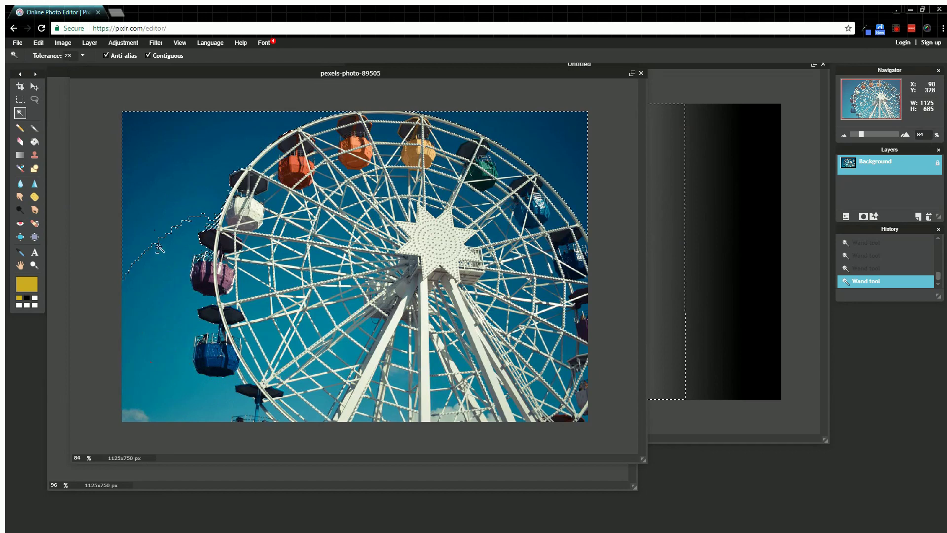
pyautogui.keyDown('alt'); pyautogui.click(157, 149); pyautogui.keyUp('alt')
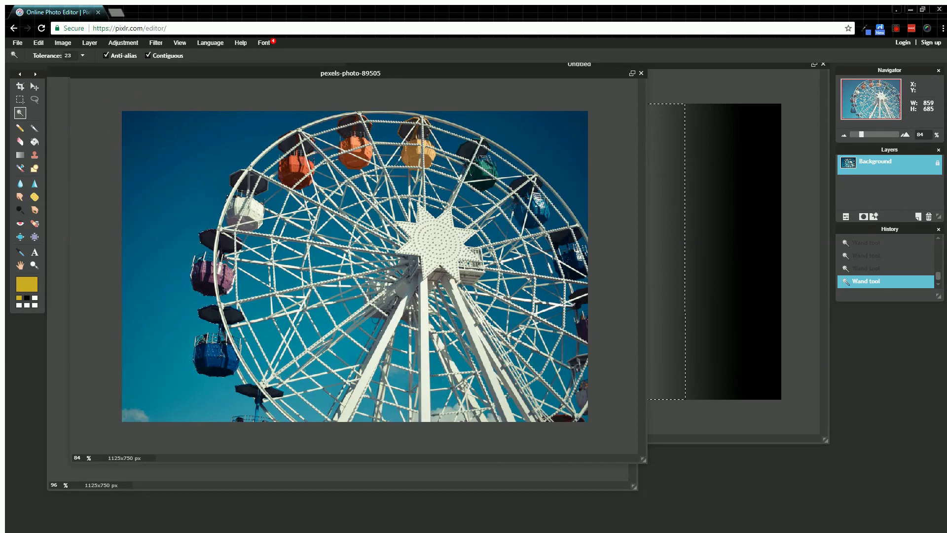
pyautogui.click(614, 65)
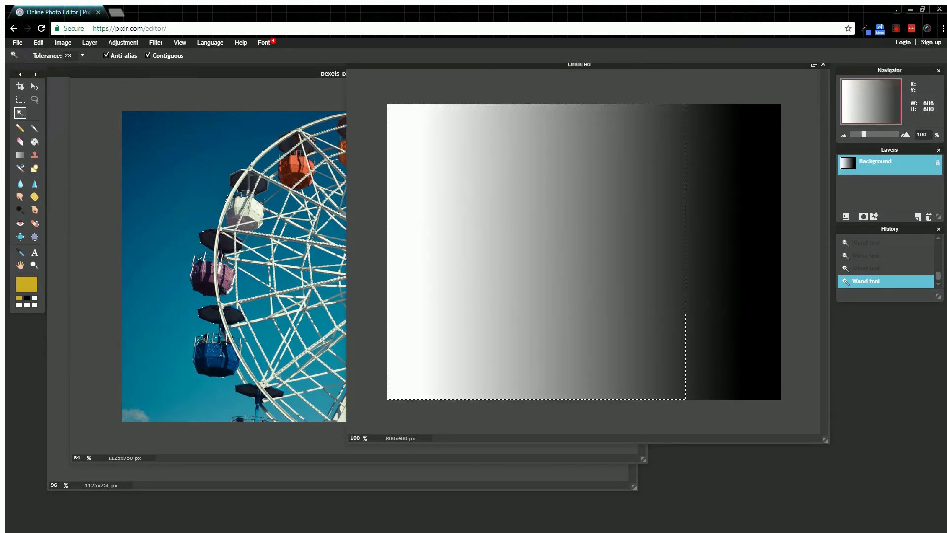
# Move the grey gradient over the ferris wheel photo and wand-select its dark and grey bands at tolerance 23
pyautogui.moveTo(614, 65); pyautogui.dragTo(410, 95)
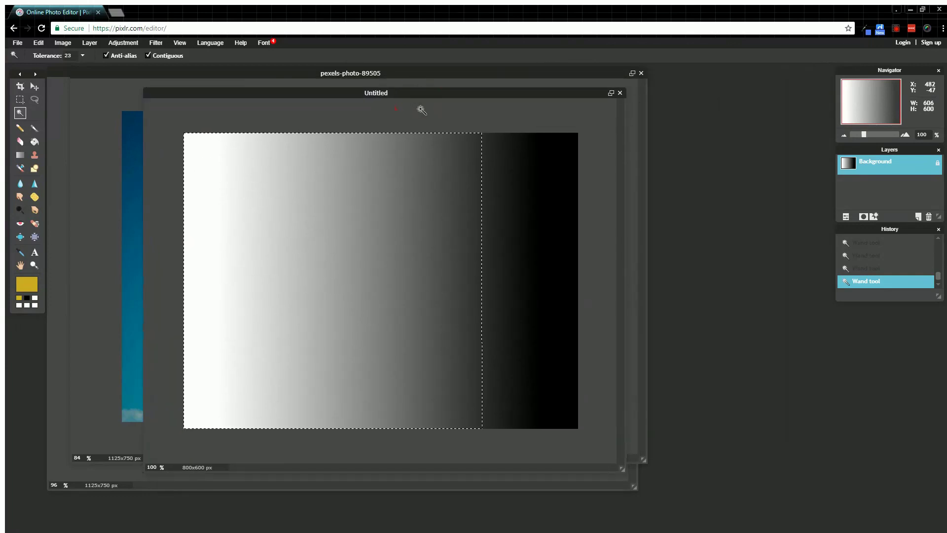
pyautogui.click(496, 242)
pyautogui.click(403, 237)
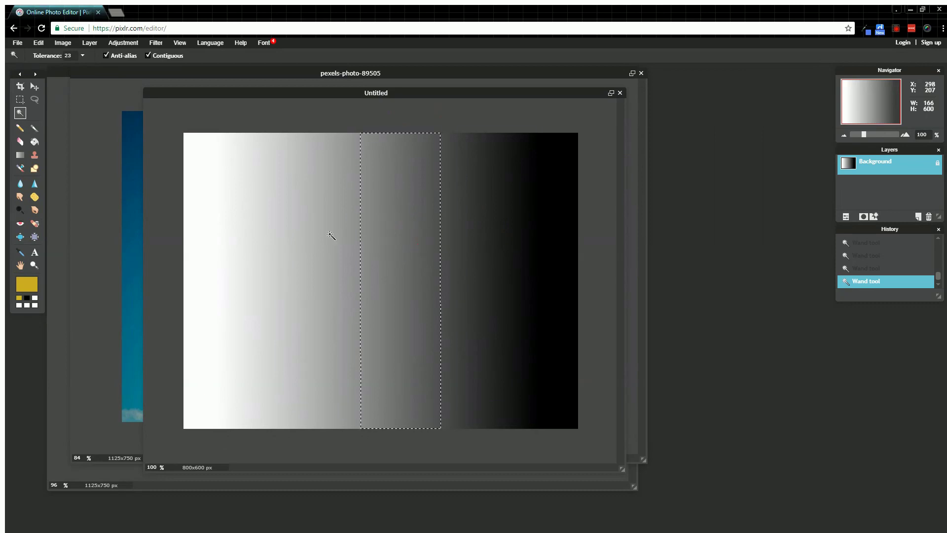
pyautogui.click(303, 226)
pyautogui.click(508, 236)
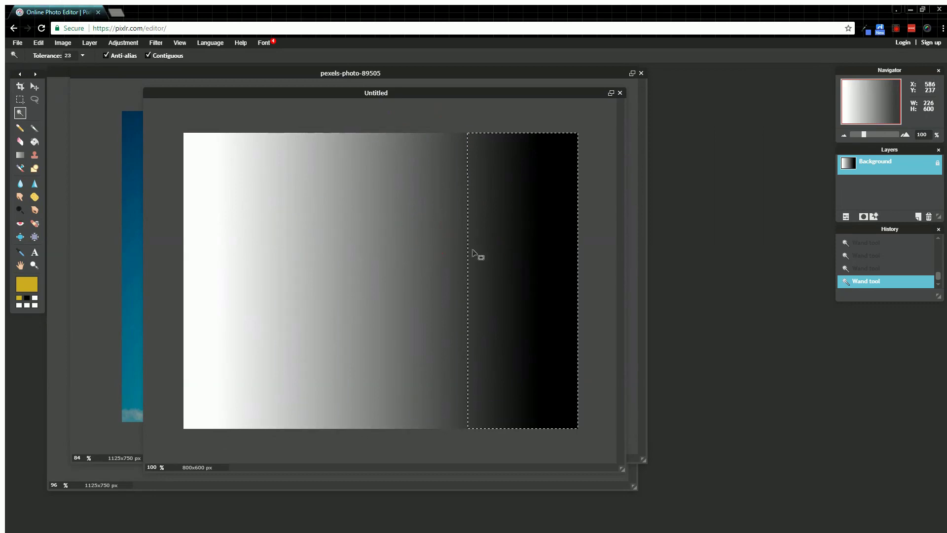
# Select further single bands across the gradient, from the white left band to the darker right ones
pyautogui.click(429, 254)
pyautogui.click(327, 254)
pyautogui.click(253, 260)
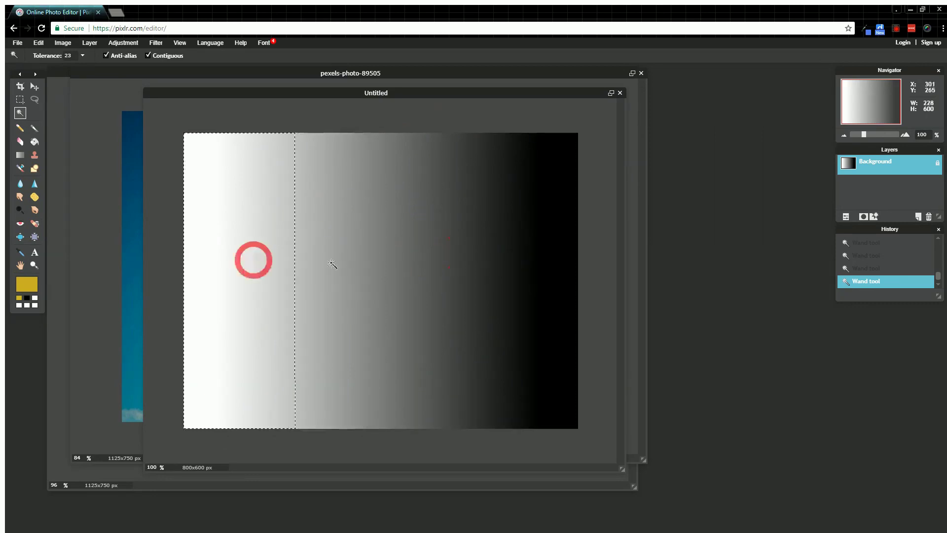
pyautogui.click(407, 239)
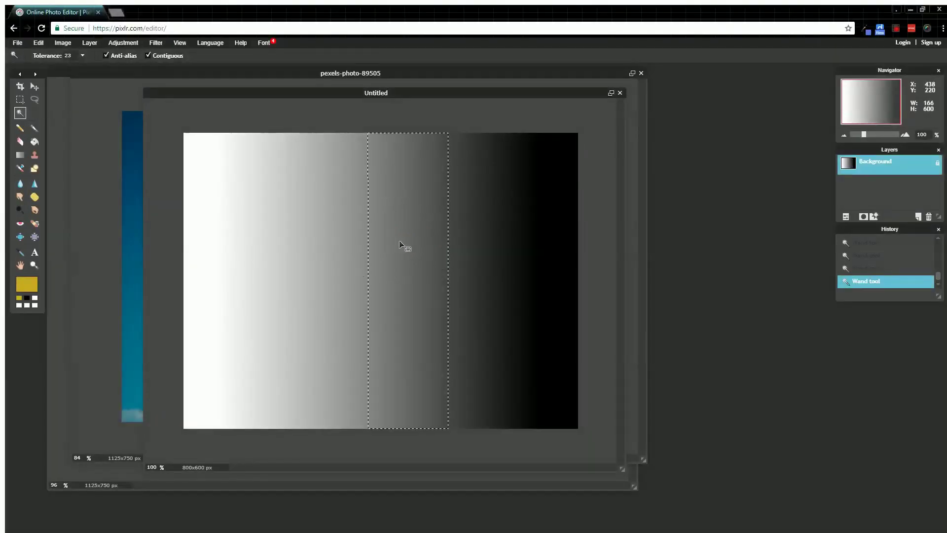
pyautogui.click(470, 229)
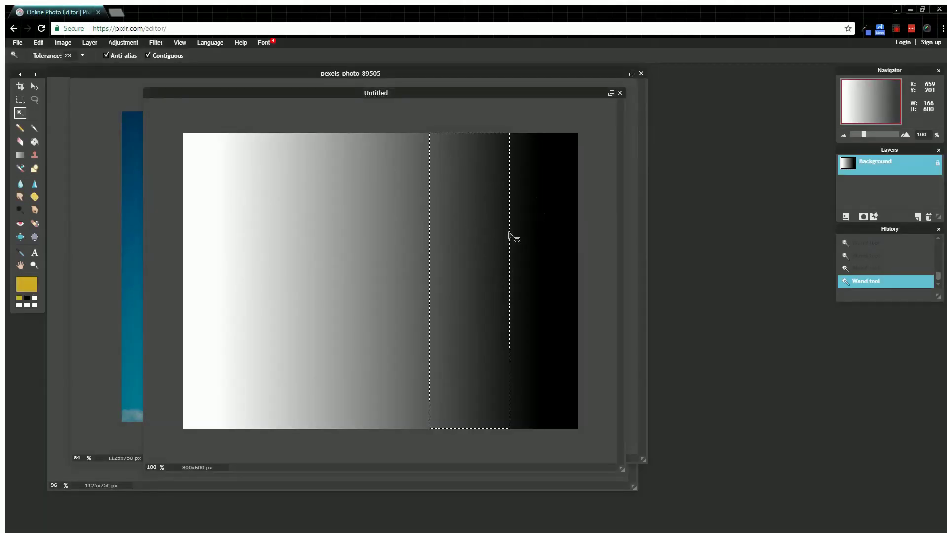
pyautogui.click(323, 236)
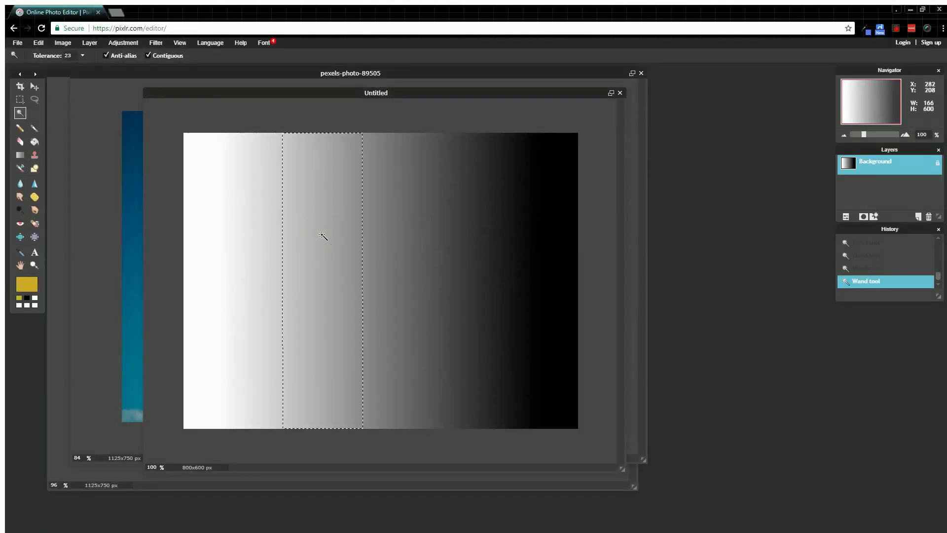
pyautogui.click(425, 243)
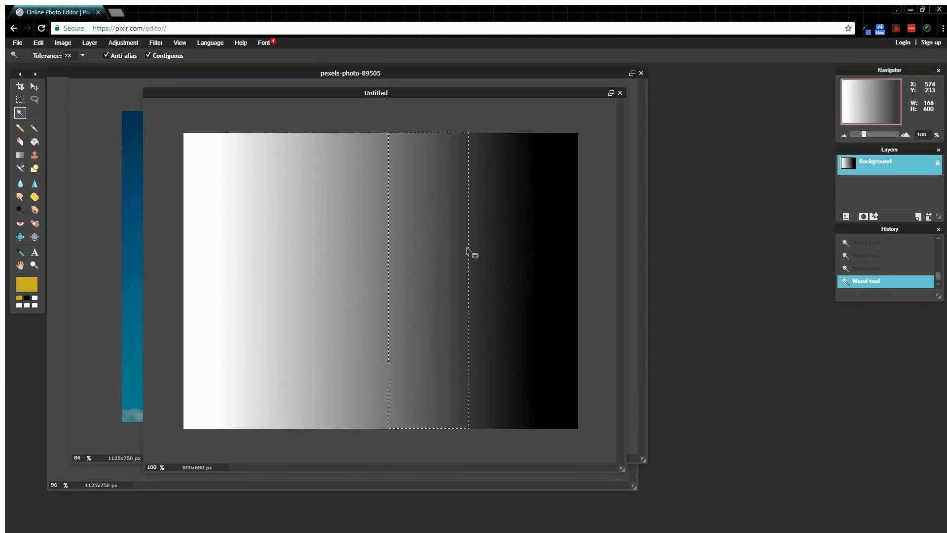
# Raise the wand tolerance to 143 and select the whole gradient in one click
pyautogui.click(340, 249)
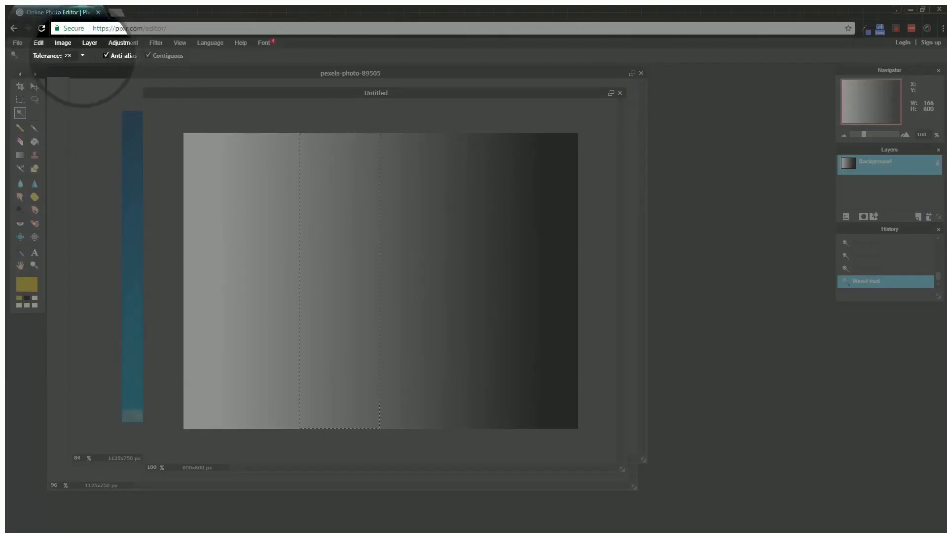
pyautogui.click(83, 55)
pyautogui.moveTo(39, 68); pyautogui.dragTo(62, 68)
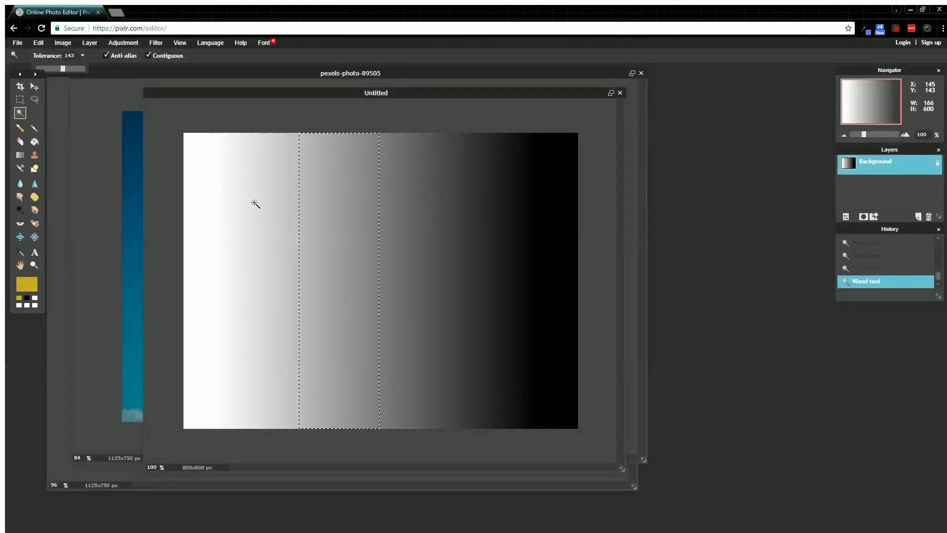
pyautogui.click(392, 229)
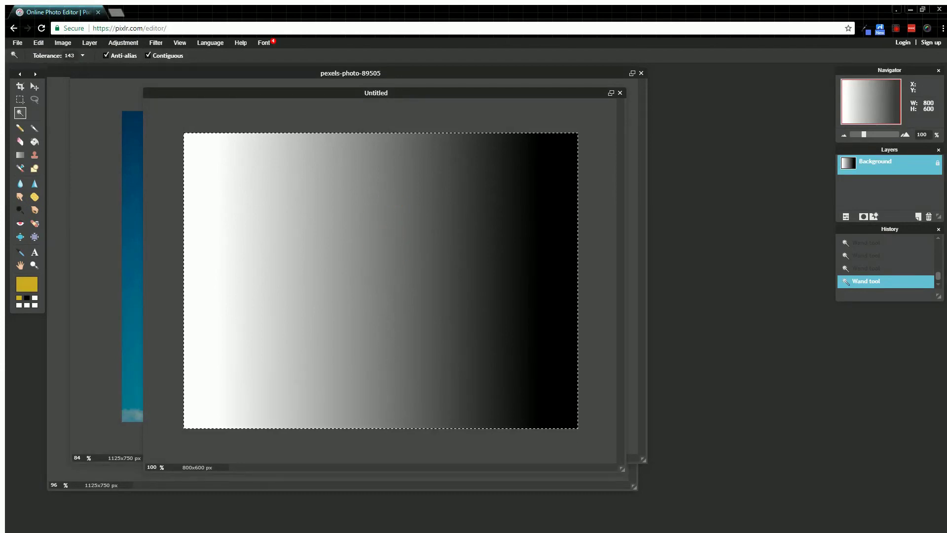
# Lower tolerance to 56, deselect, select wider gradient bands, and bring the ferris wheel photo back to front
pyautogui.click(83, 55)
pyautogui.moveTo(63, 68); pyautogui.dragTo(46, 68)
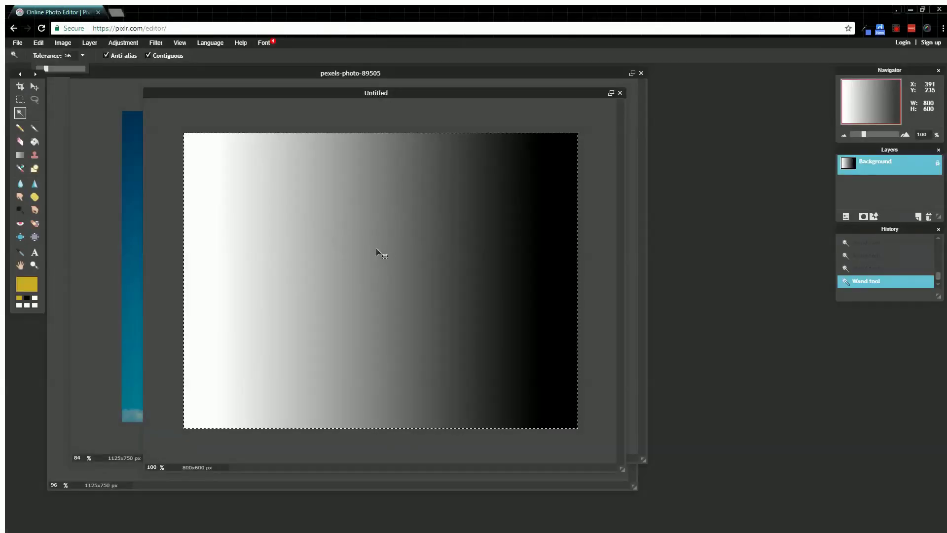
pyautogui.hotkey('ctrl', 'd')
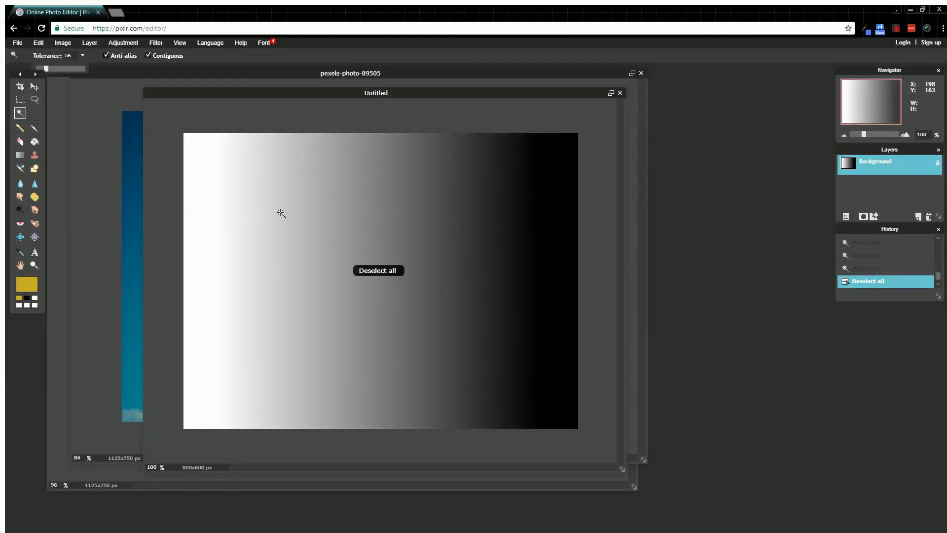
pyautogui.click(280, 212)
pyautogui.click(427, 222)
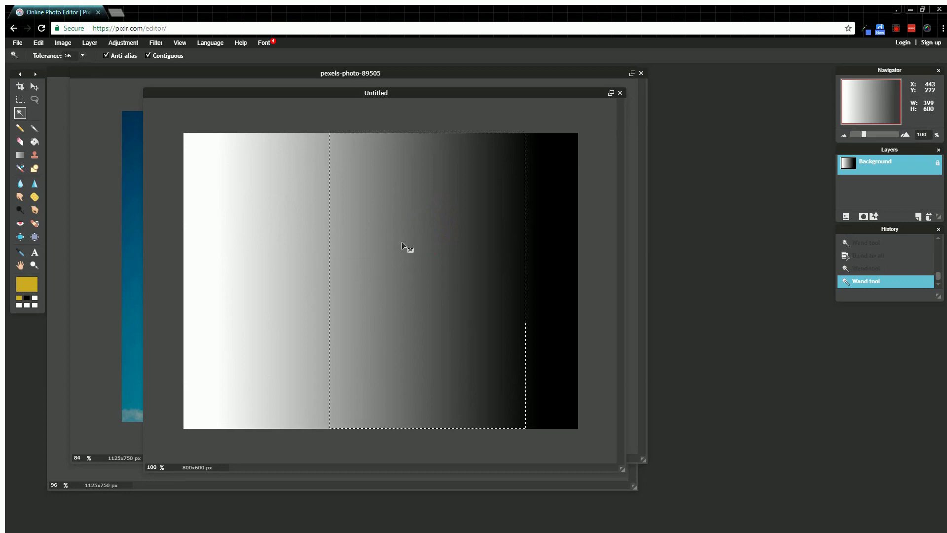
pyautogui.click(297, 231)
pyautogui.click(465, 233)
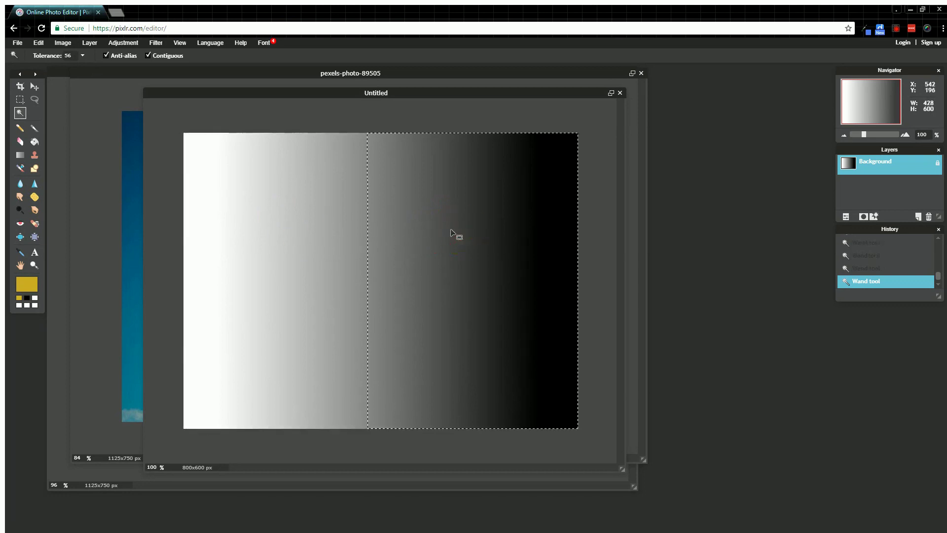
pyautogui.click(130, 76)
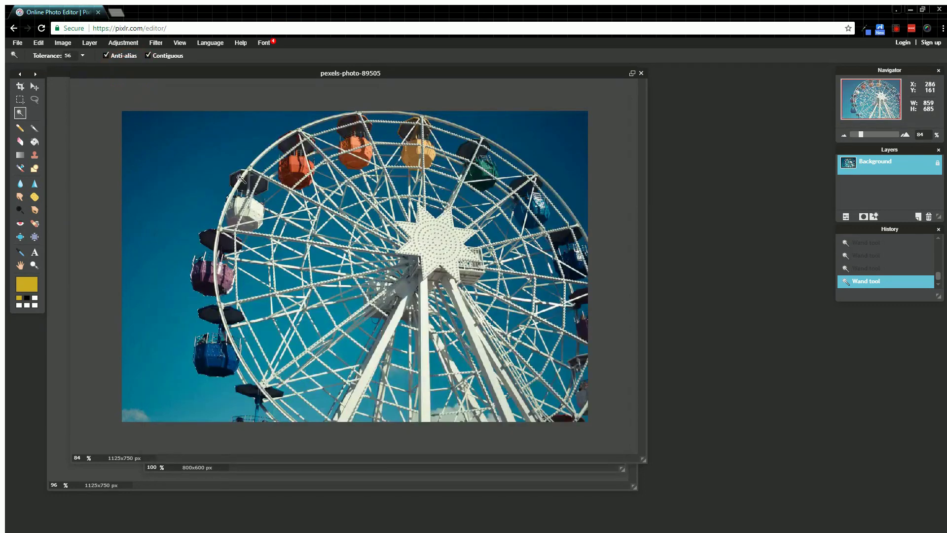
# Lower the wand tolerance to 8 and select the thin sky strip beside the wheel's lower-left gondolas
pyautogui.click(172, 148)
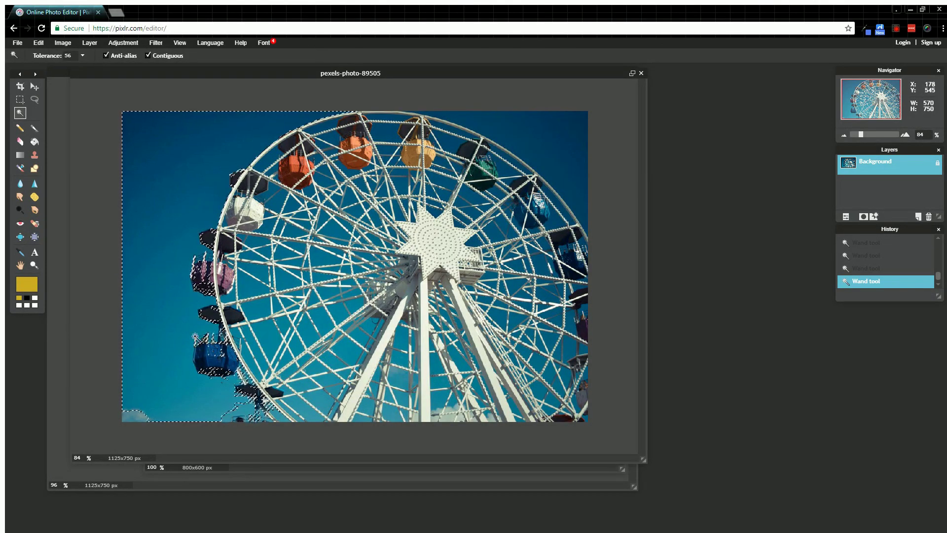
pyautogui.click(83, 55)
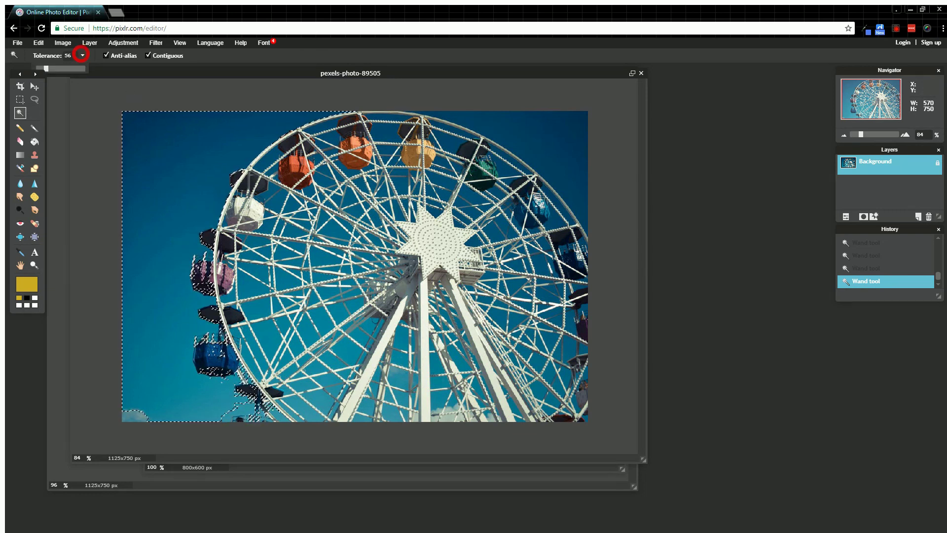
pyautogui.moveTo(46, 68); pyautogui.dragTo(36, 68)
pyautogui.click(516, 130)
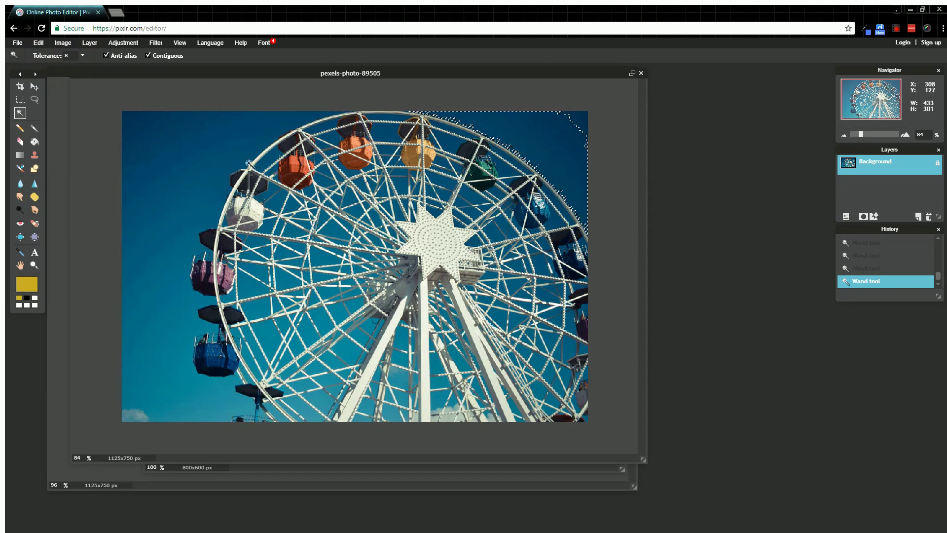
pyautogui.click(194, 154)
pyautogui.click(148, 321)
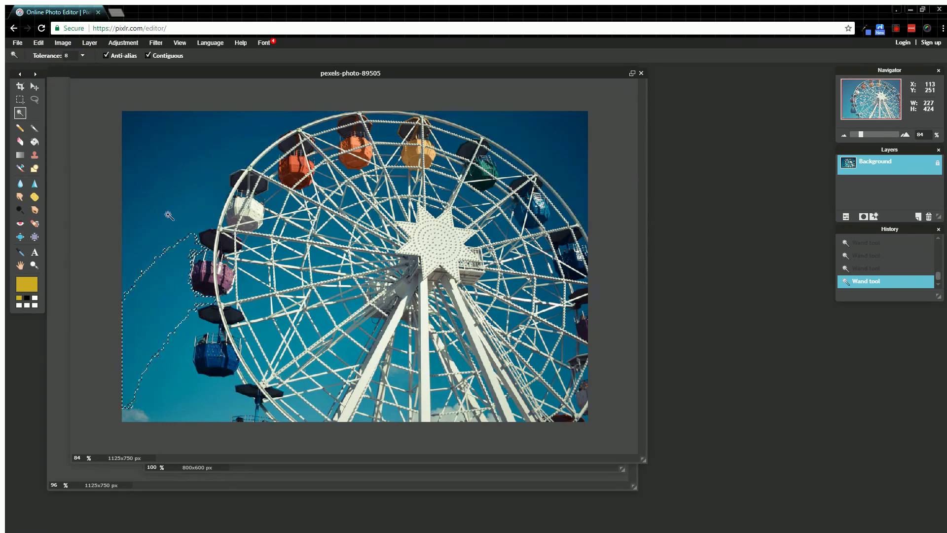
pyautogui.click(199, 153)
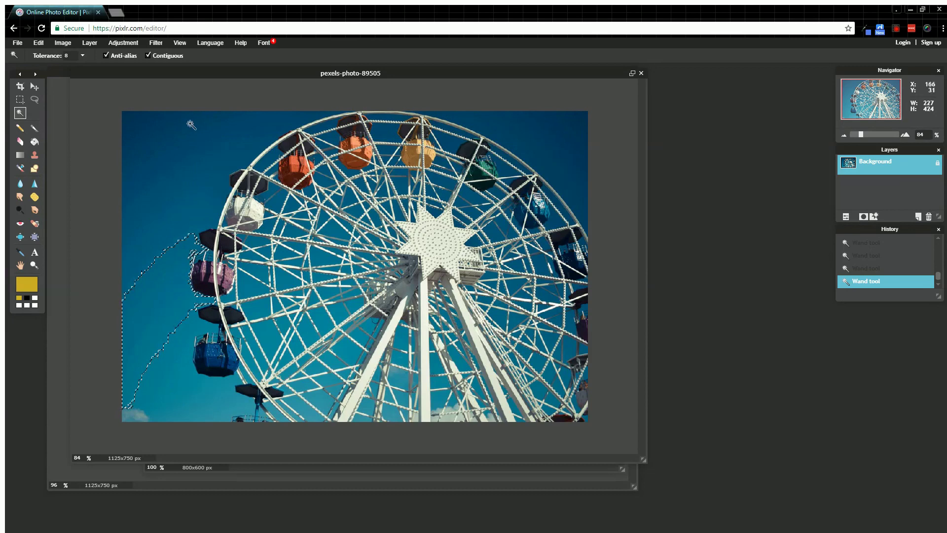
# Select the upper-left sky, then reselect it with Anti-alias turned off
pyautogui.click(198, 144)
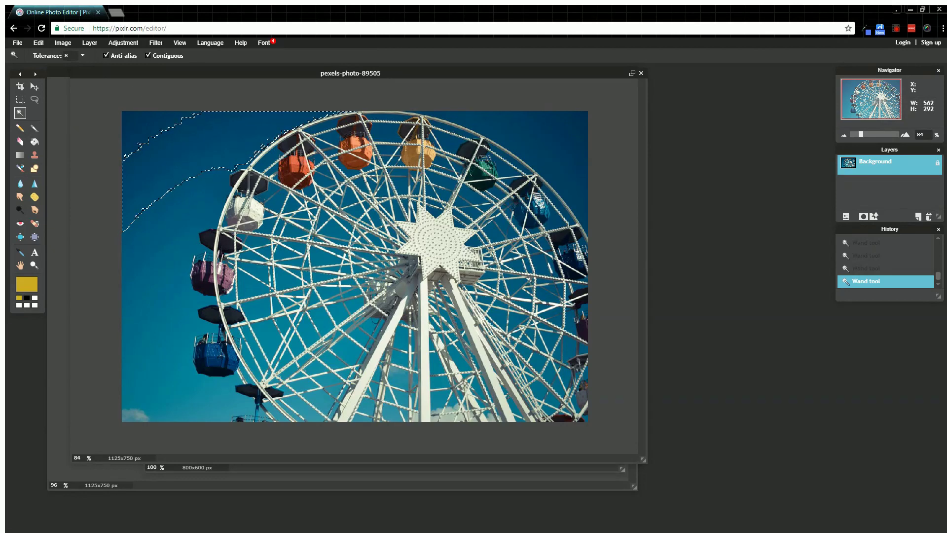
pyautogui.click(105, 55)
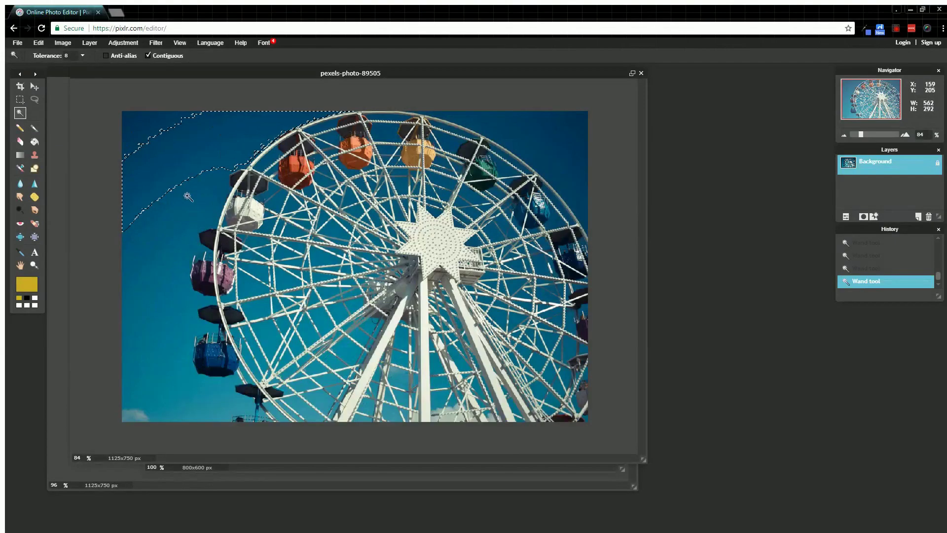
pyautogui.click(188, 197)
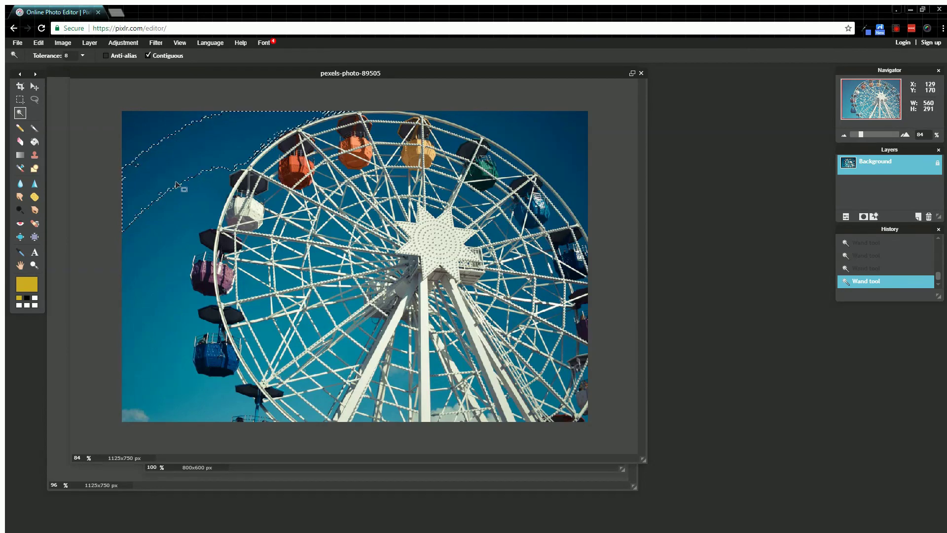
# Turn Anti-alias back on, select only a small top-left corner of sky, and enter tolerance 21
pyautogui.click(143, 123)
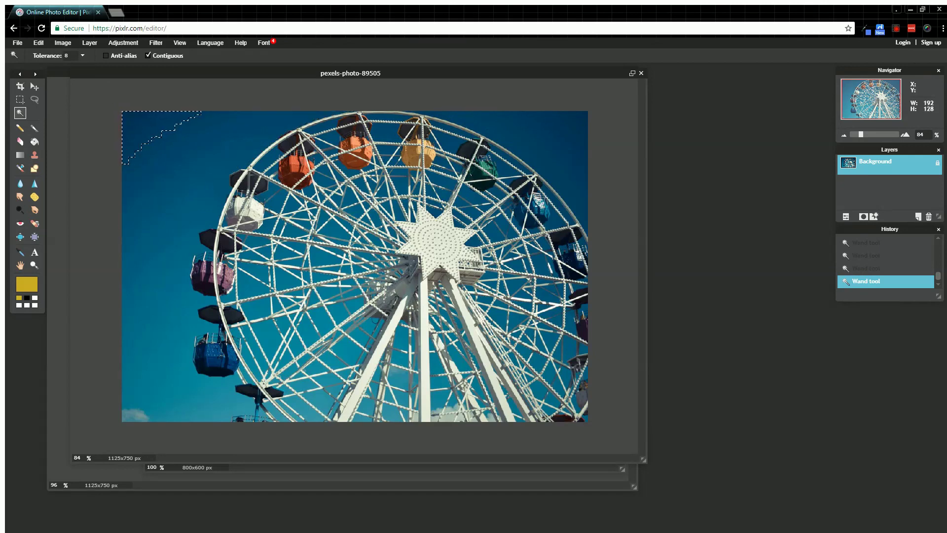
pyautogui.click(106, 55)
pyautogui.click(149, 141)
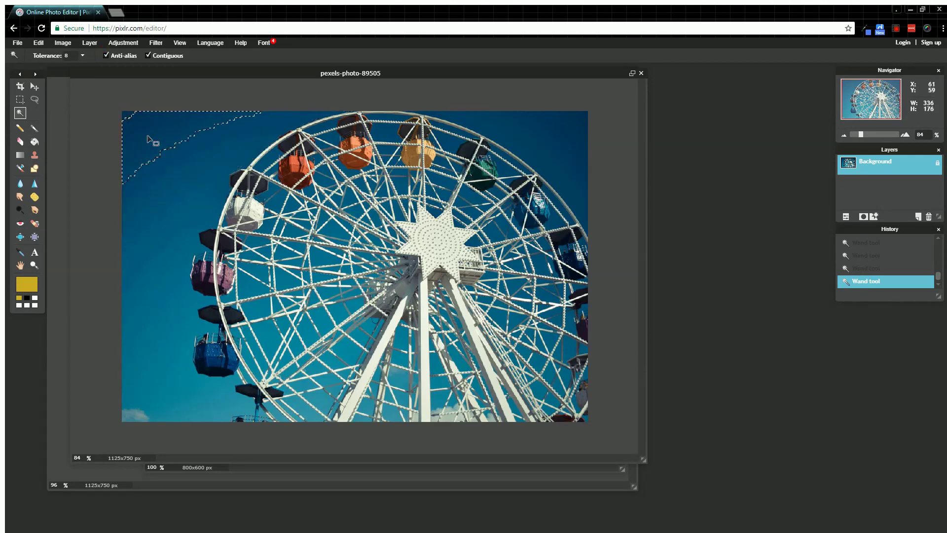
pyautogui.click(139, 129)
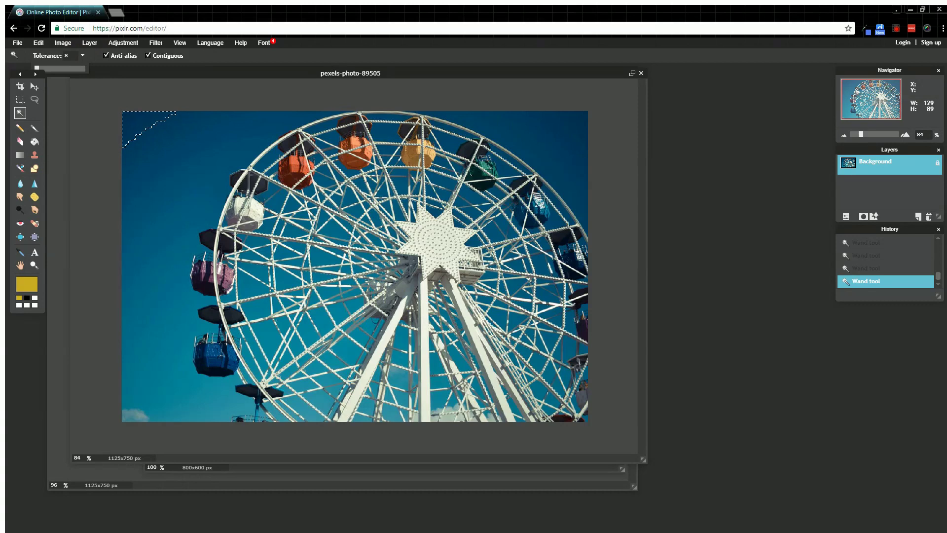
pyautogui.write('21')
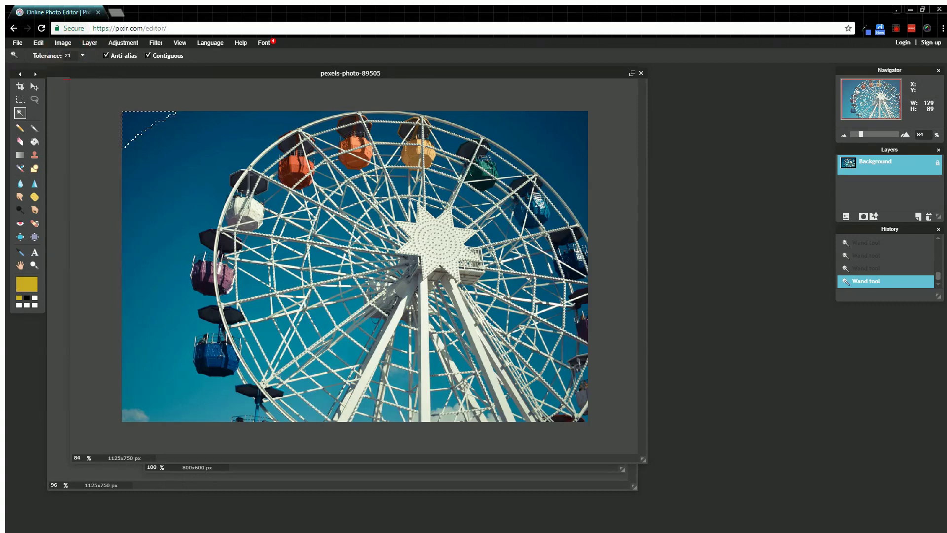
# Select a large sky area at tolerance 21, uncheck Contiguous, and clear the selection
pyautogui.click(163, 157)
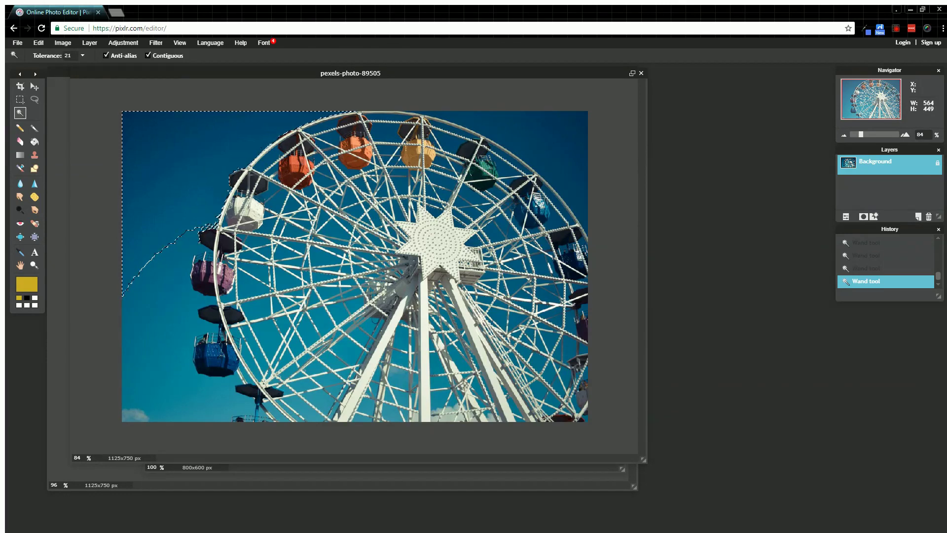
pyautogui.click(148, 55)
pyautogui.hotkey('ctrl', 'd')
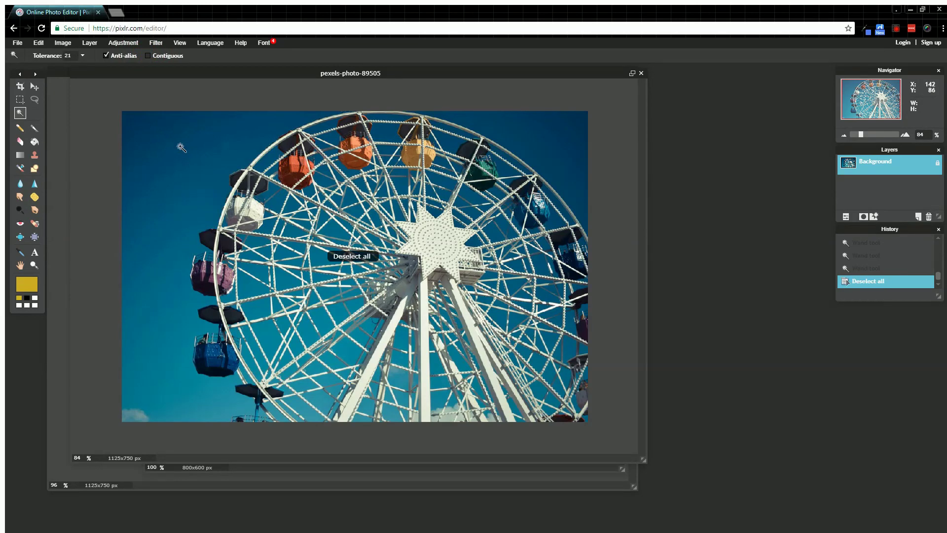
# Select every sky-blue area with Contiguous off, then re-check Contiguous and select only the left connected sky
pyautogui.click(161, 140)
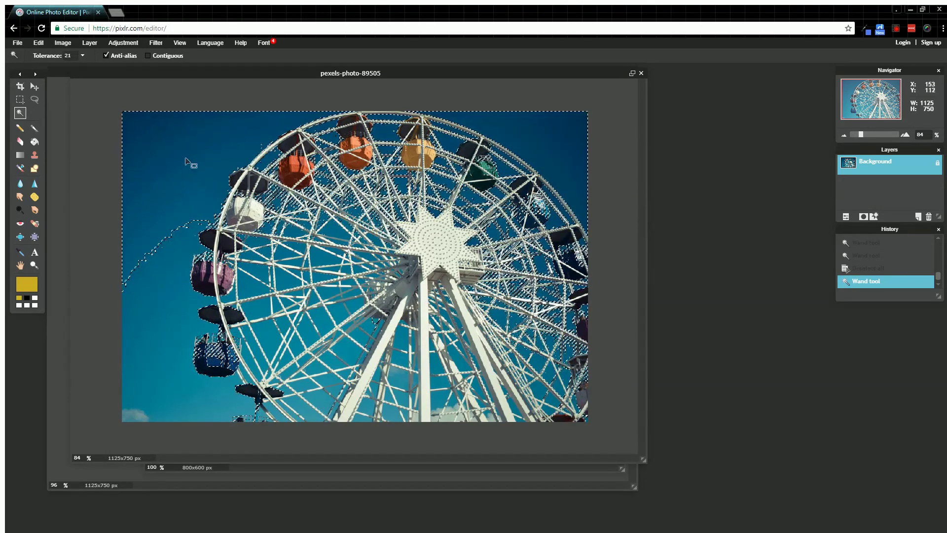
pyautogui.click(147, 56)
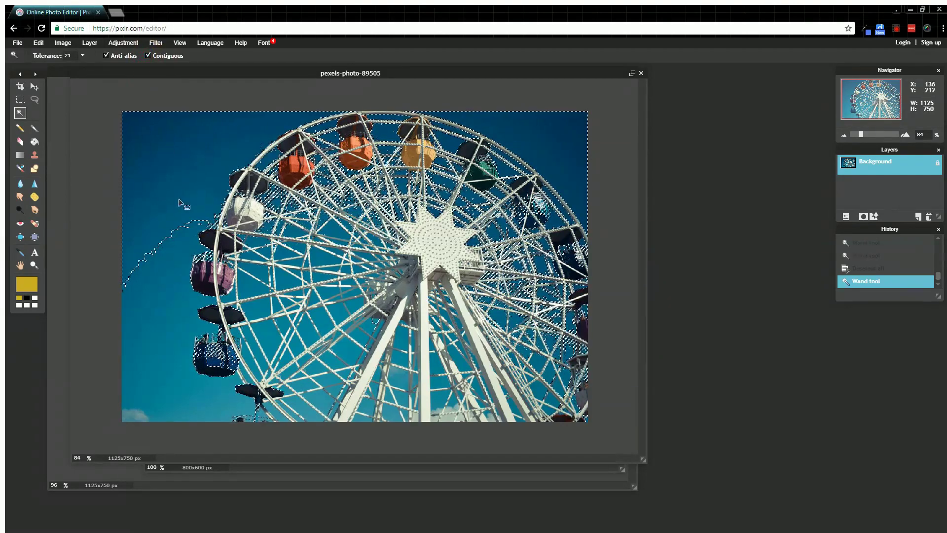
pyautogui.click(178, 174)
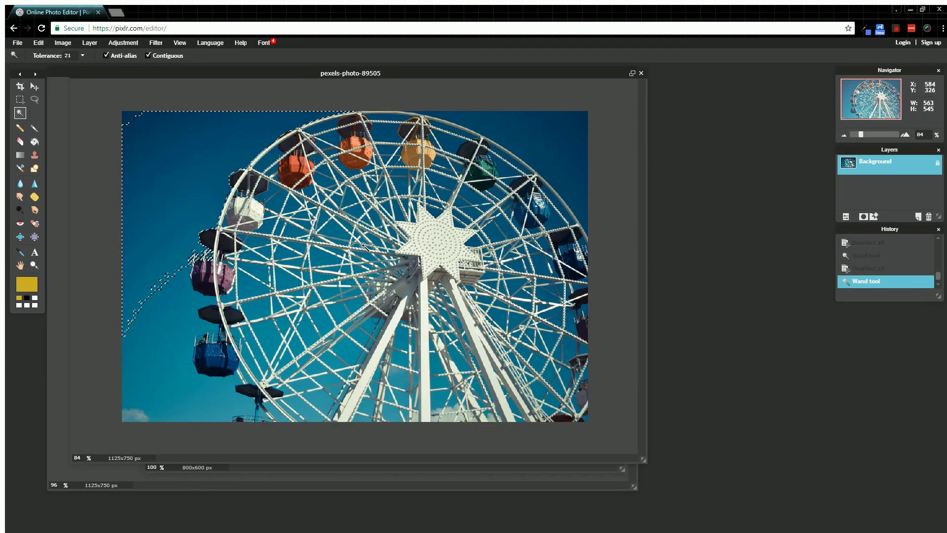
# Try patches inside the wheel, then uncheck Contiguous and select all sky-blue areas including gaps between spokes
pyautogui.click(323, 256)
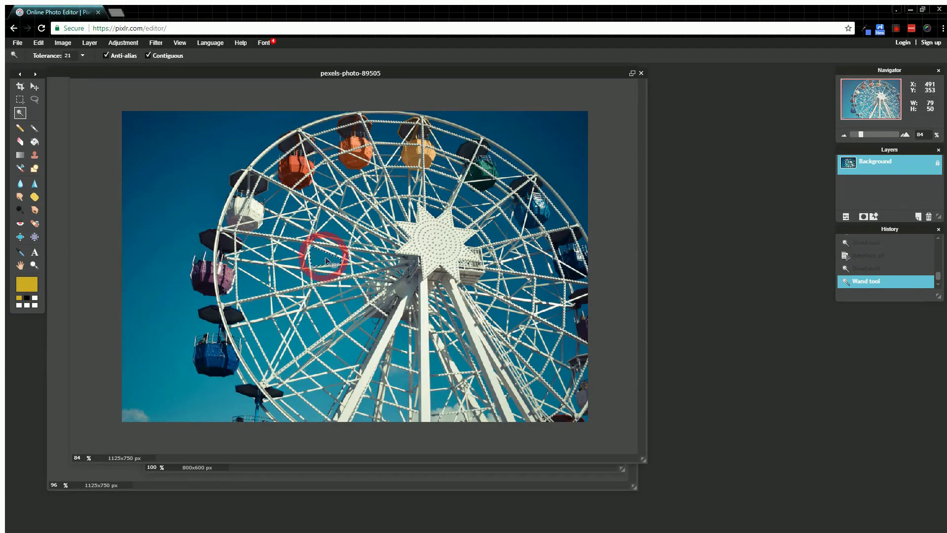
pyautogui.click(334, 295)
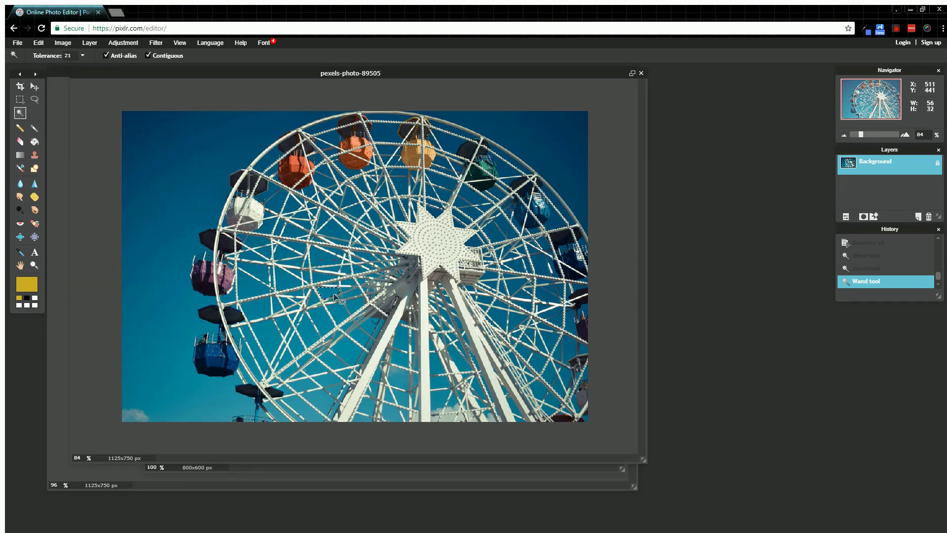
pyautogui.click(400, 338)
pyautogui.click(147, 55)
pyautogui.click(175, 153)
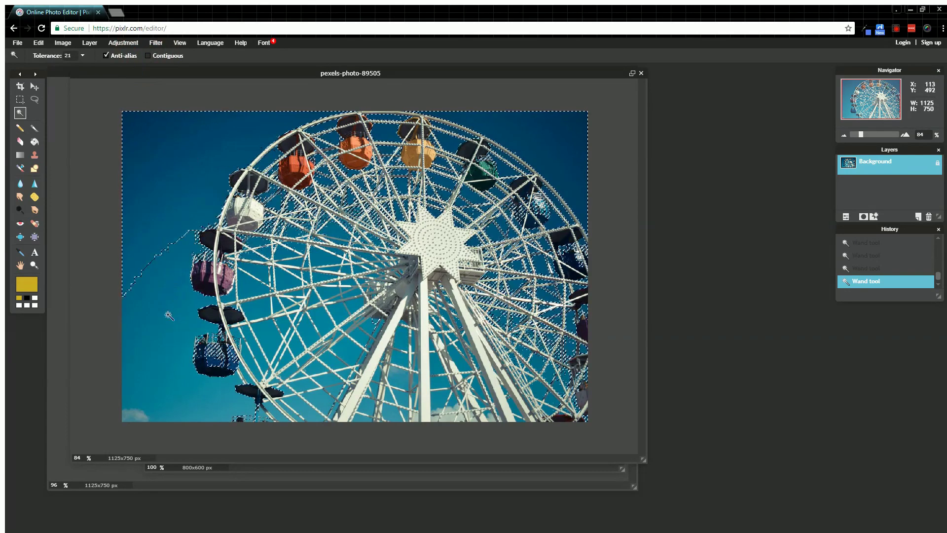
pyautogui.click(226, 412)
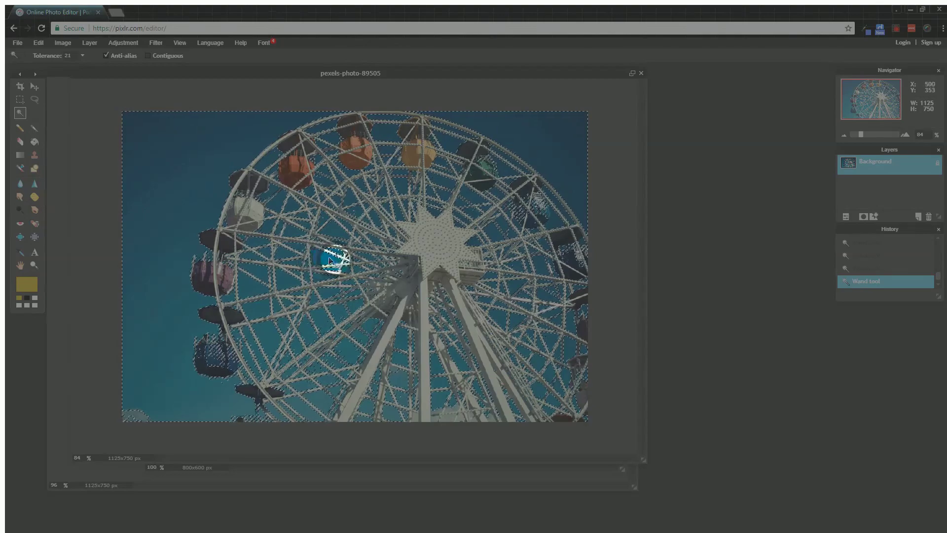
pyautogui.scroll(-2, 316, 252)
# Open the Edit menu with all the sky-blue areas still selected
pyautogui.scroll(3, 296, 250)
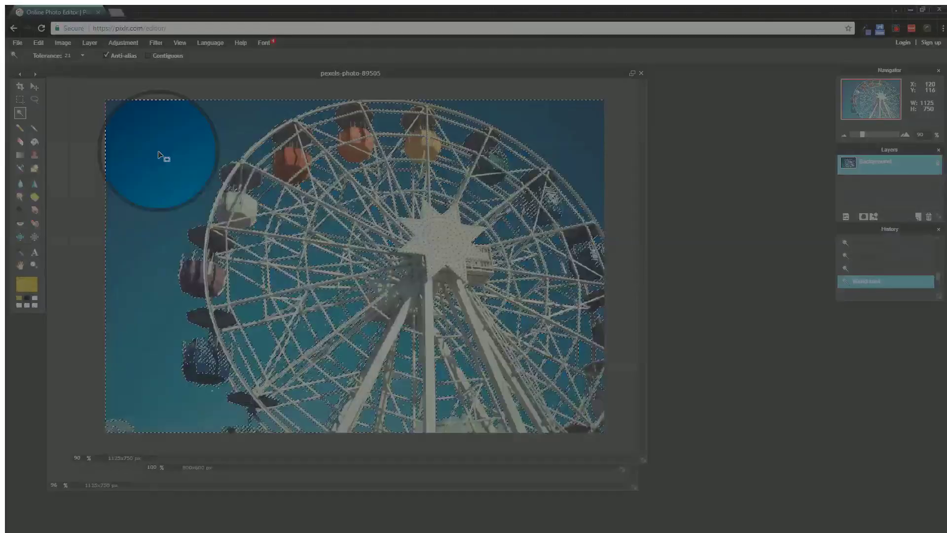
pyautogui.click(38, 43)
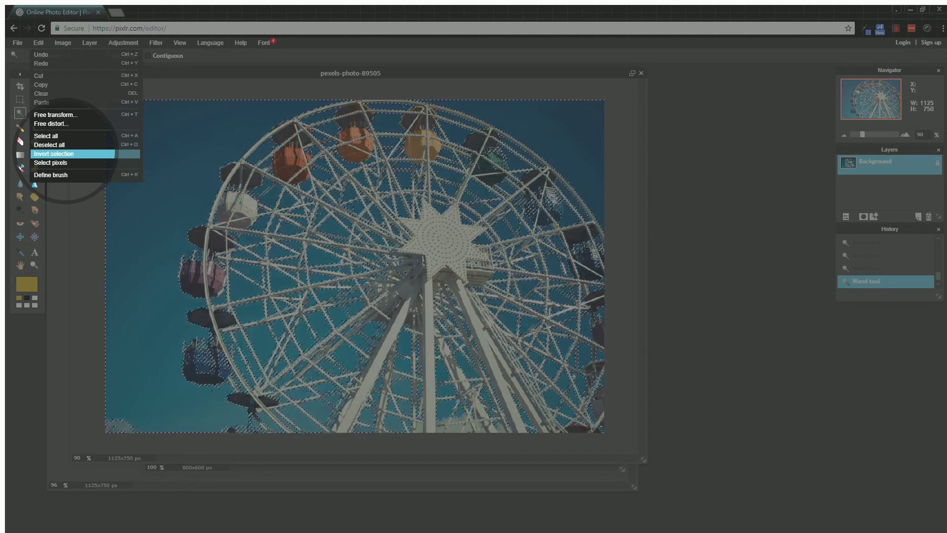
# Invert and cut the wheel, undo that, then restore the sky selection and cut the sky away
pyautogui.click(60, 154)
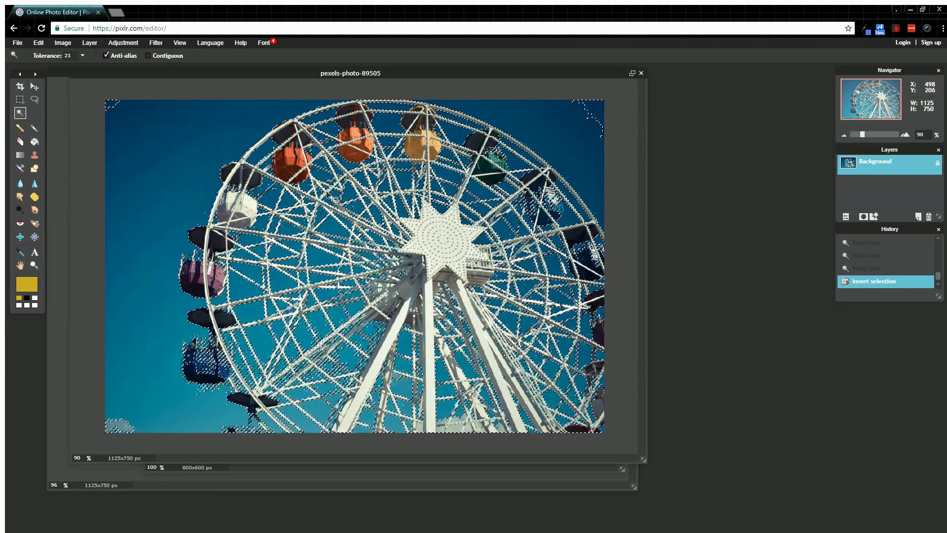
pyautogui.hotkey('ctrl', 'x')
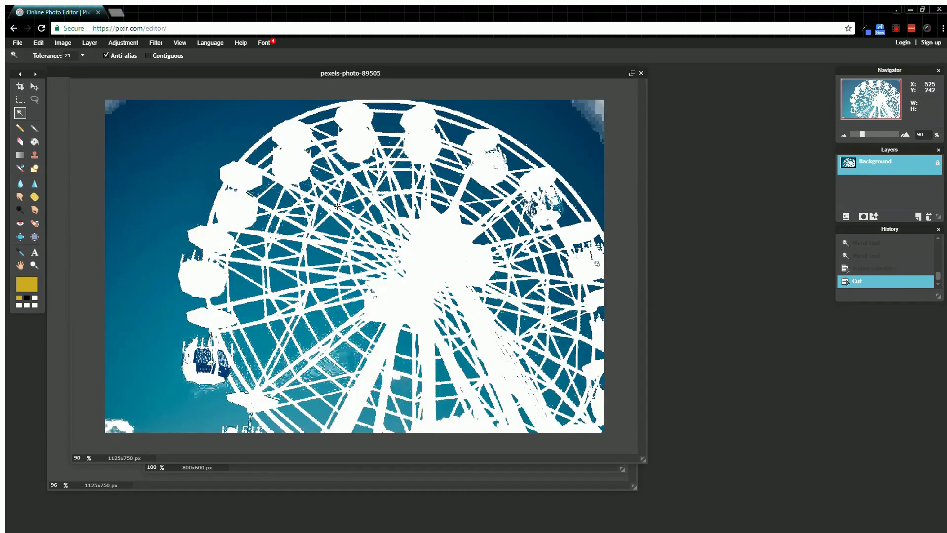
pyautogui.hotkey('ctrl', 'z')
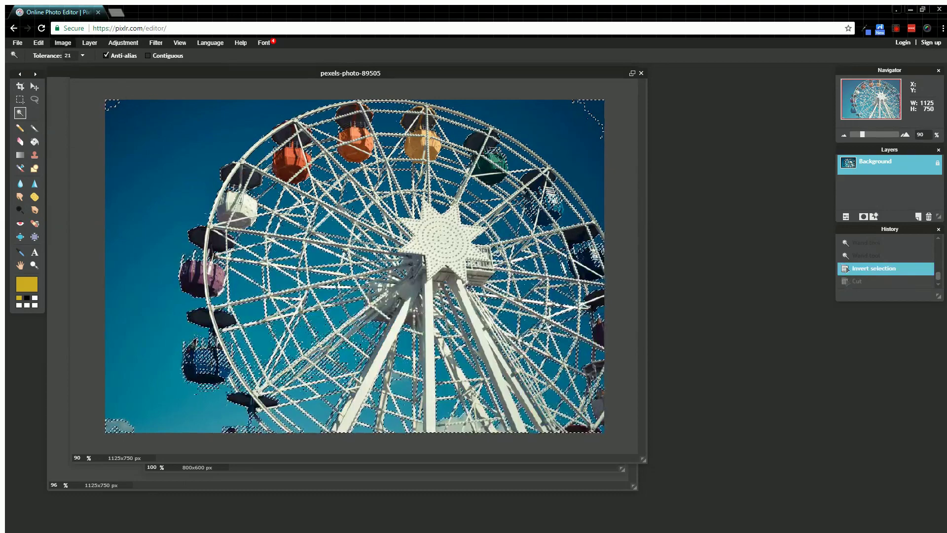
pyautogui.click(63, 42)
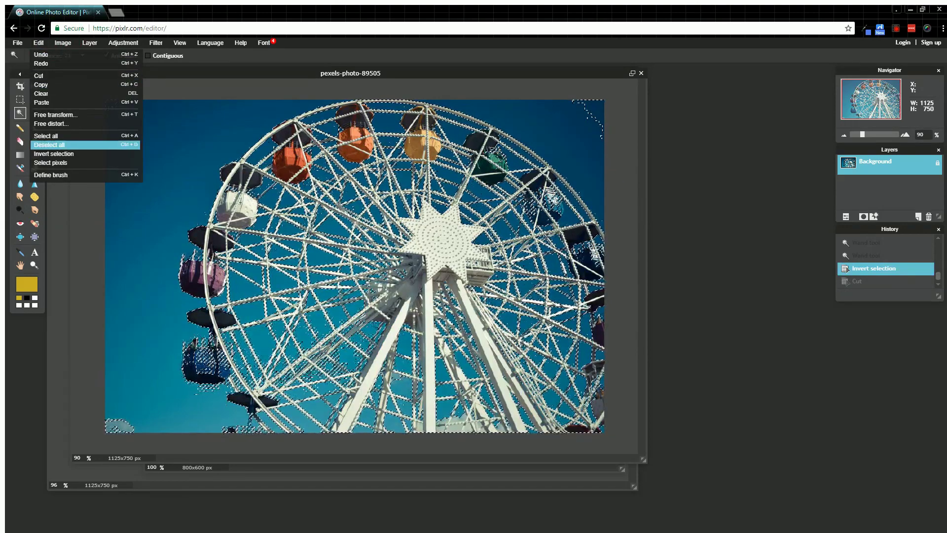
pyautogui.hotkey('ctrl', 'y')
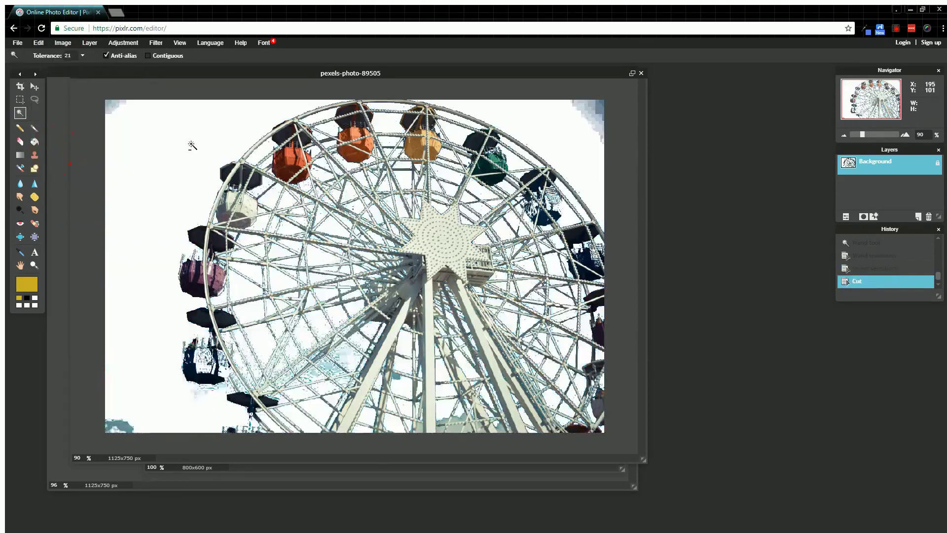